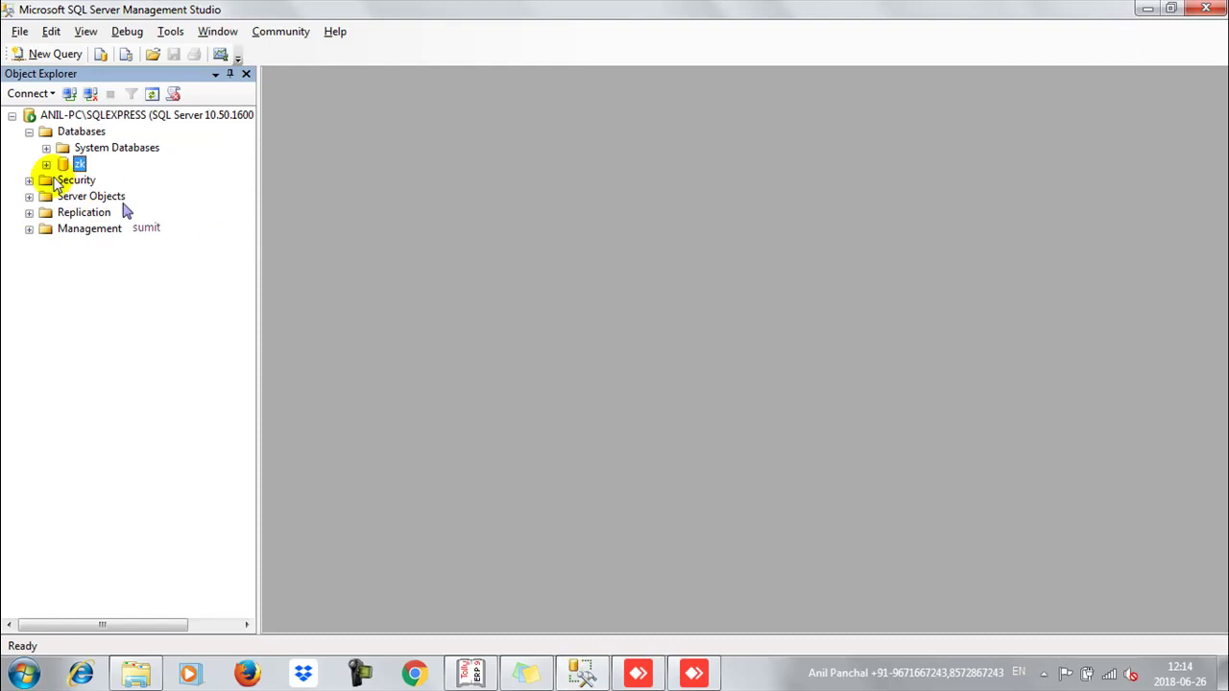
Step: Expand the zk database in Object Explorer, then minimize Management Studio and AnyDesk
left_click(46, 165)
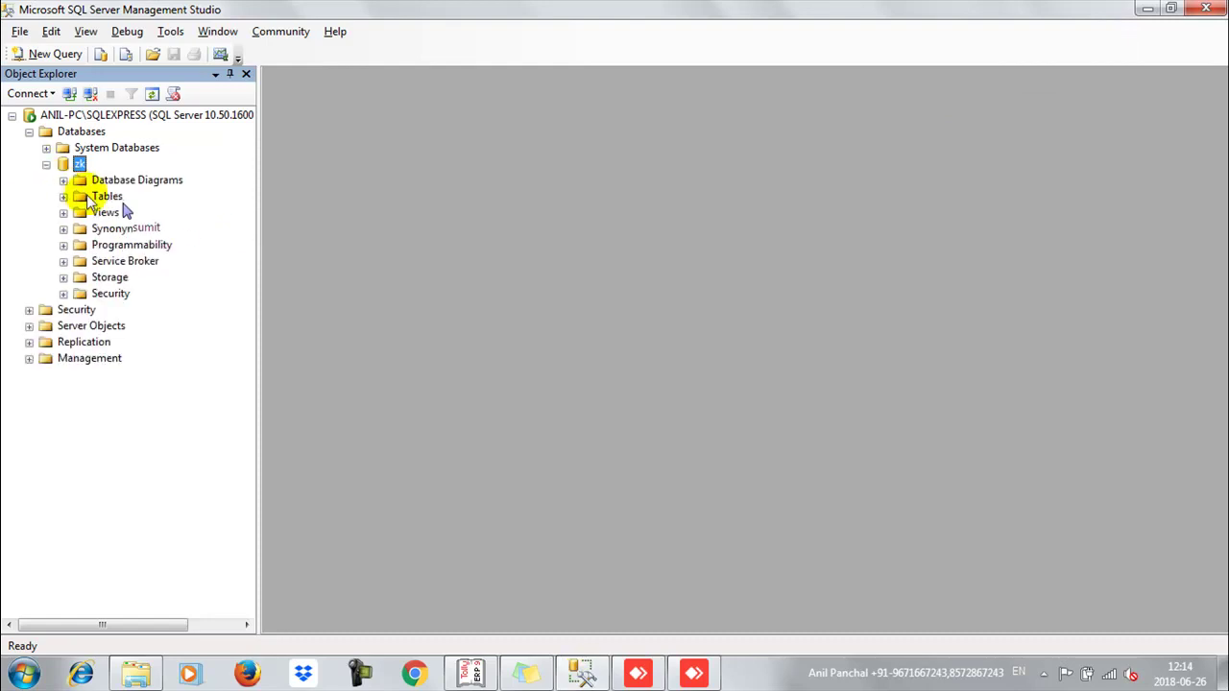
left_click(1147, 8)
left_click(1128, 12)
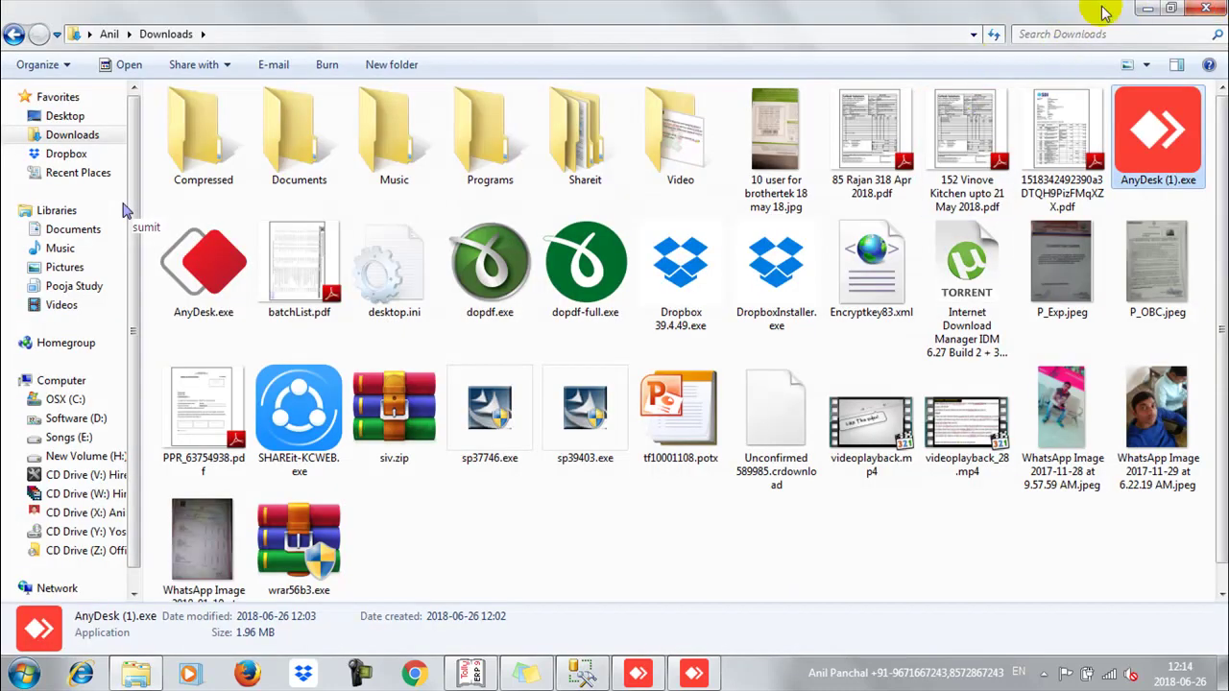
Step: Close the Downloads folder window and restore Management Studio from the taskbar
left_click(1208, 8)
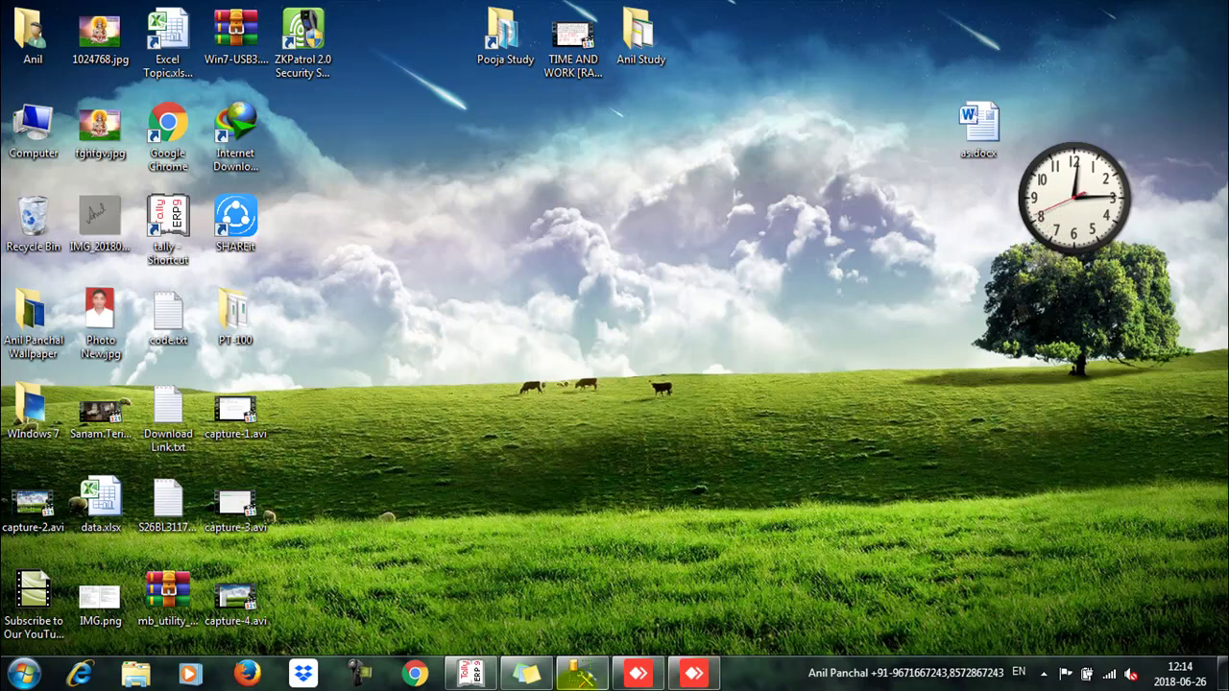
left_click(581, 674)
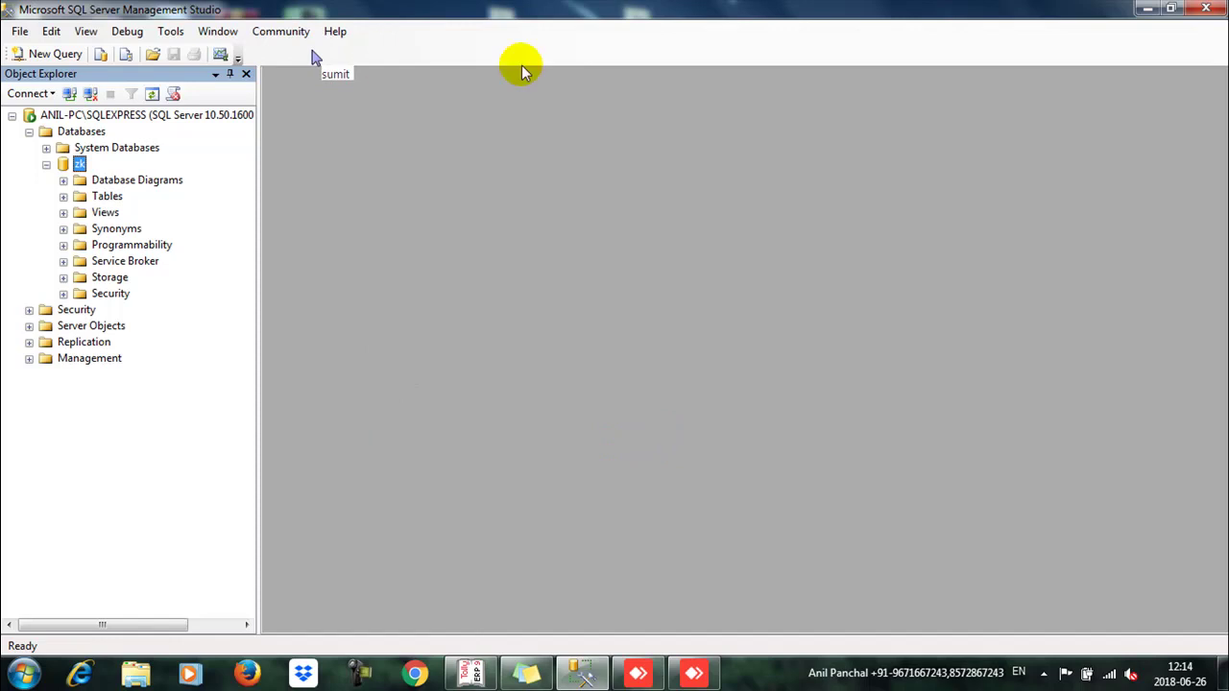
left_click(57, 100)
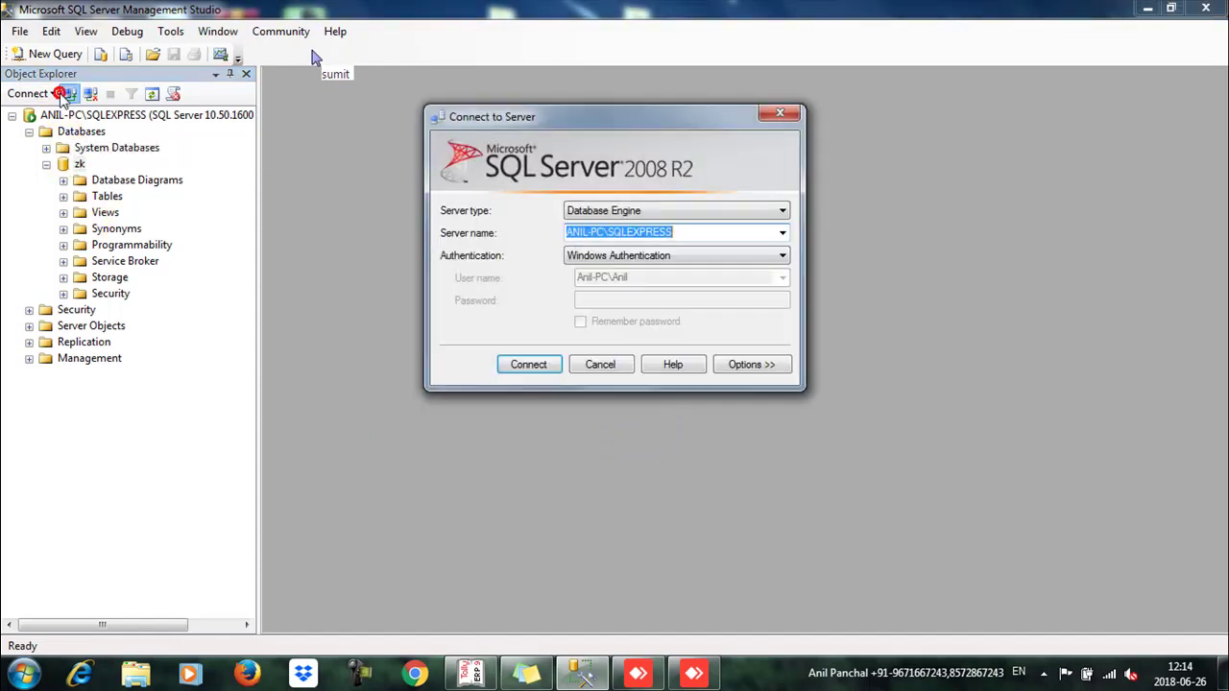
left_click(715, 254)
left_click(634, 282)
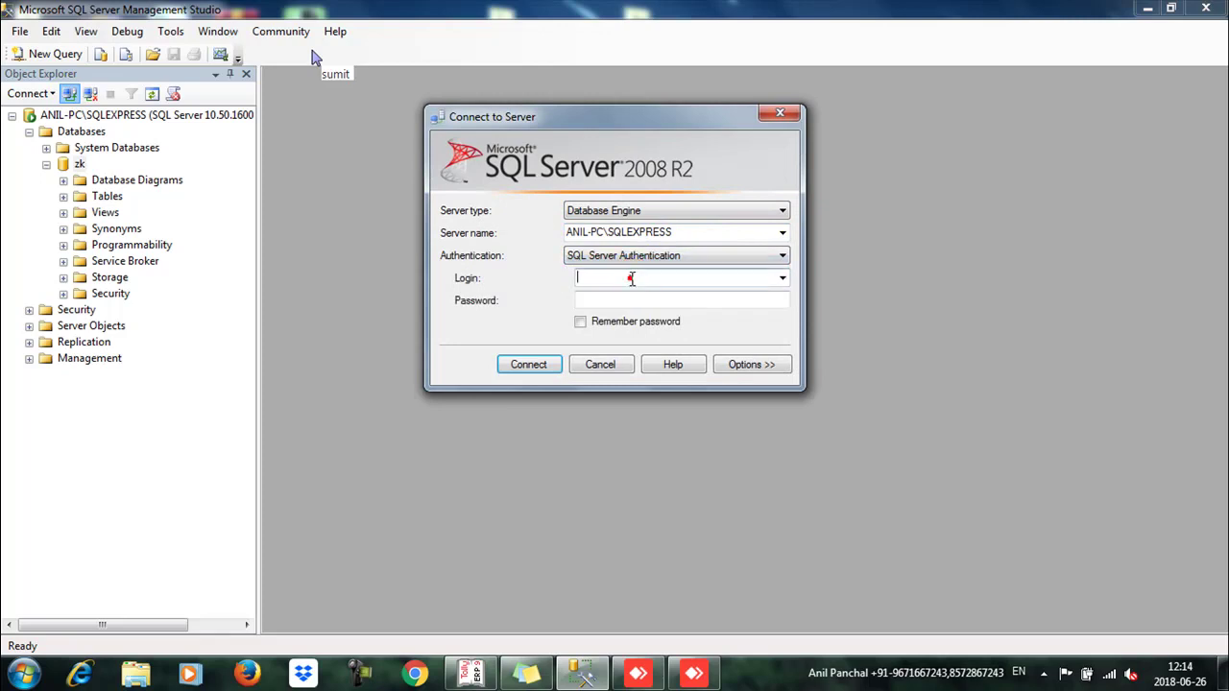
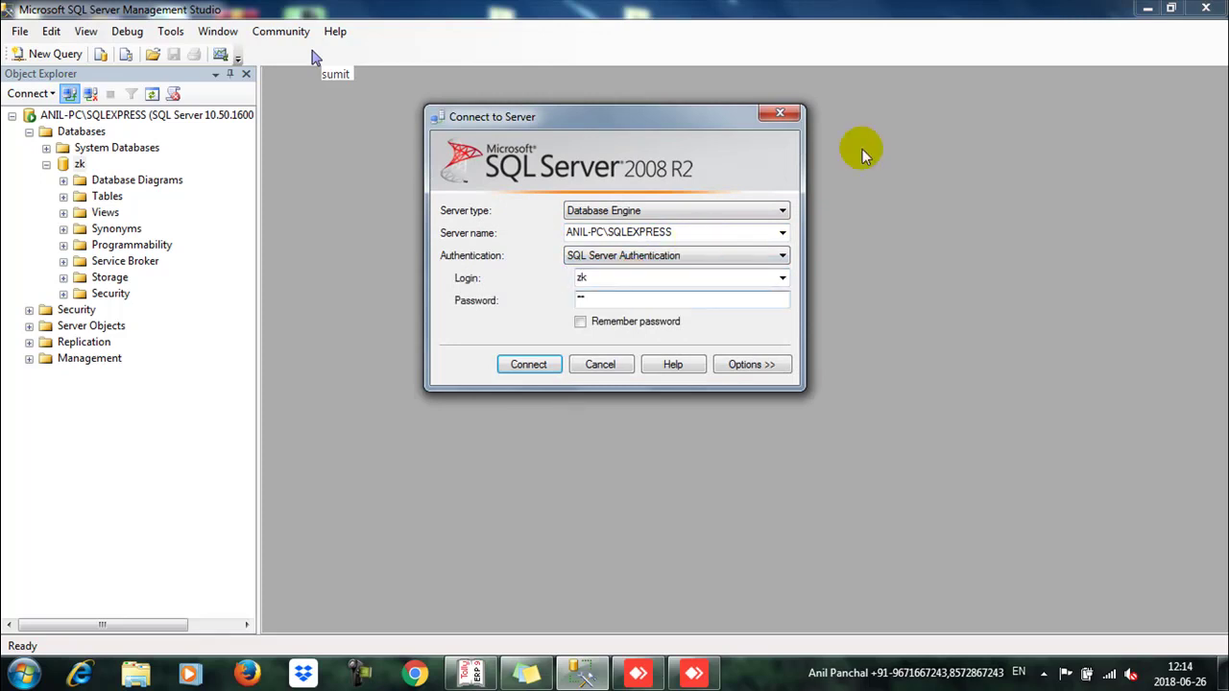
left_click(527, 372)
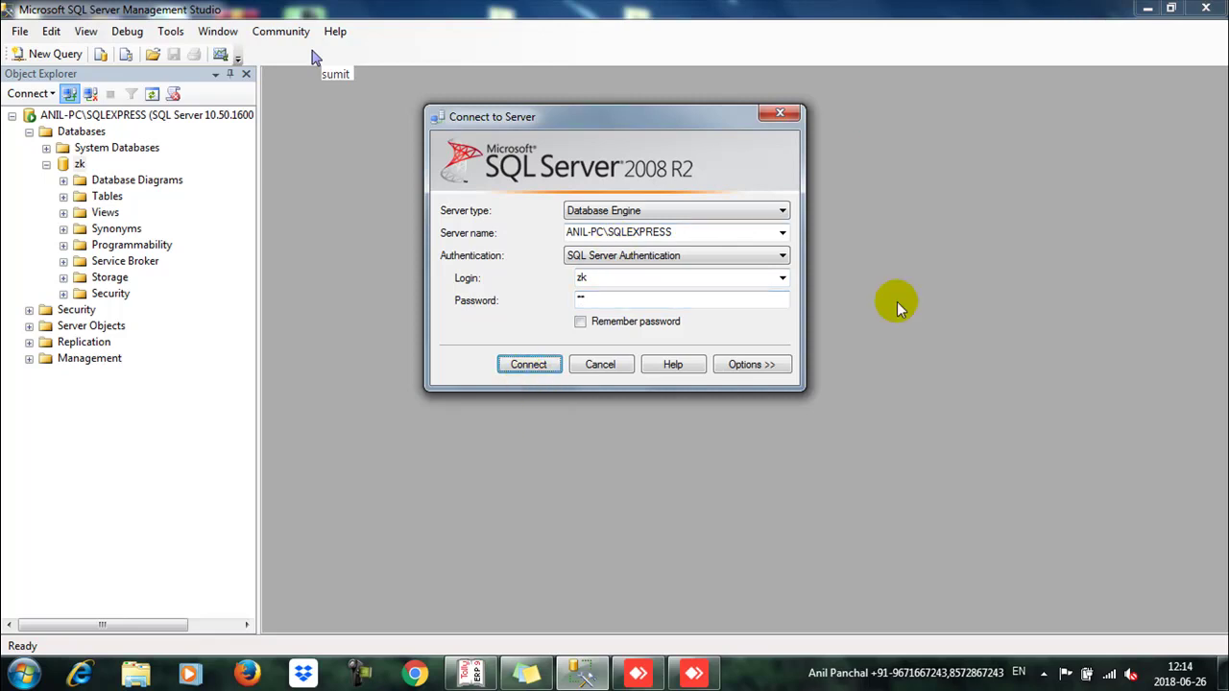
left_click(529, 362)
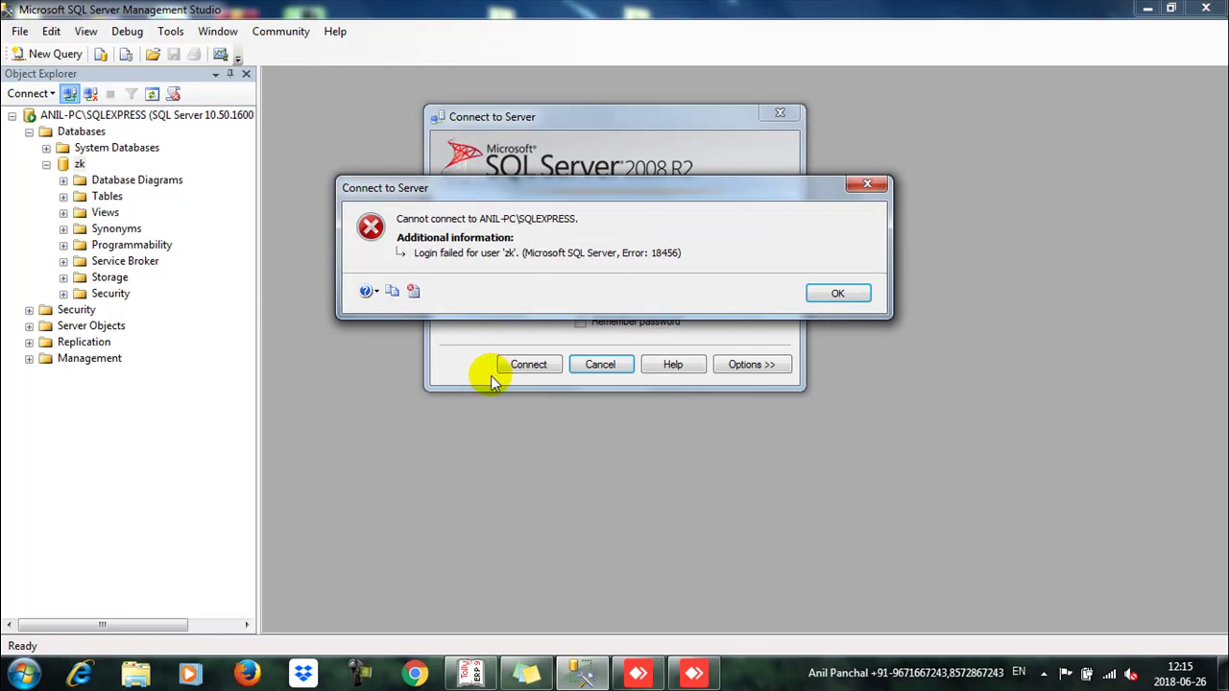
left_click(837, 295)
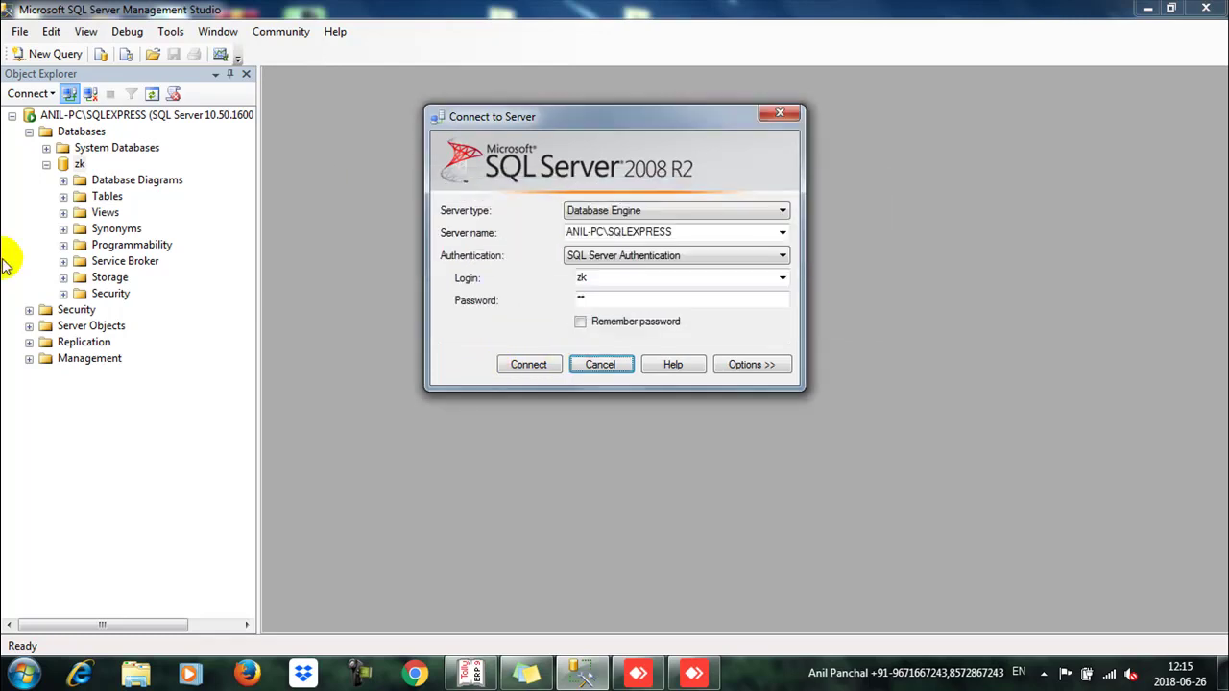
left_click(831, 294)
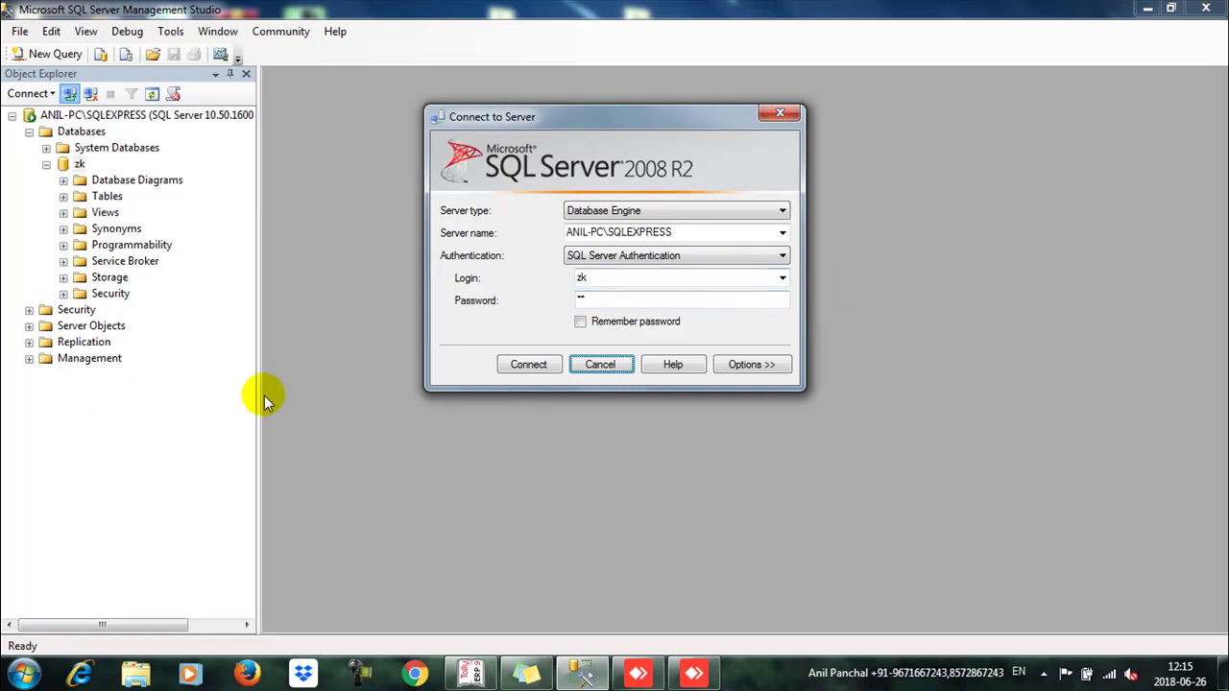
left_click(613, 372)
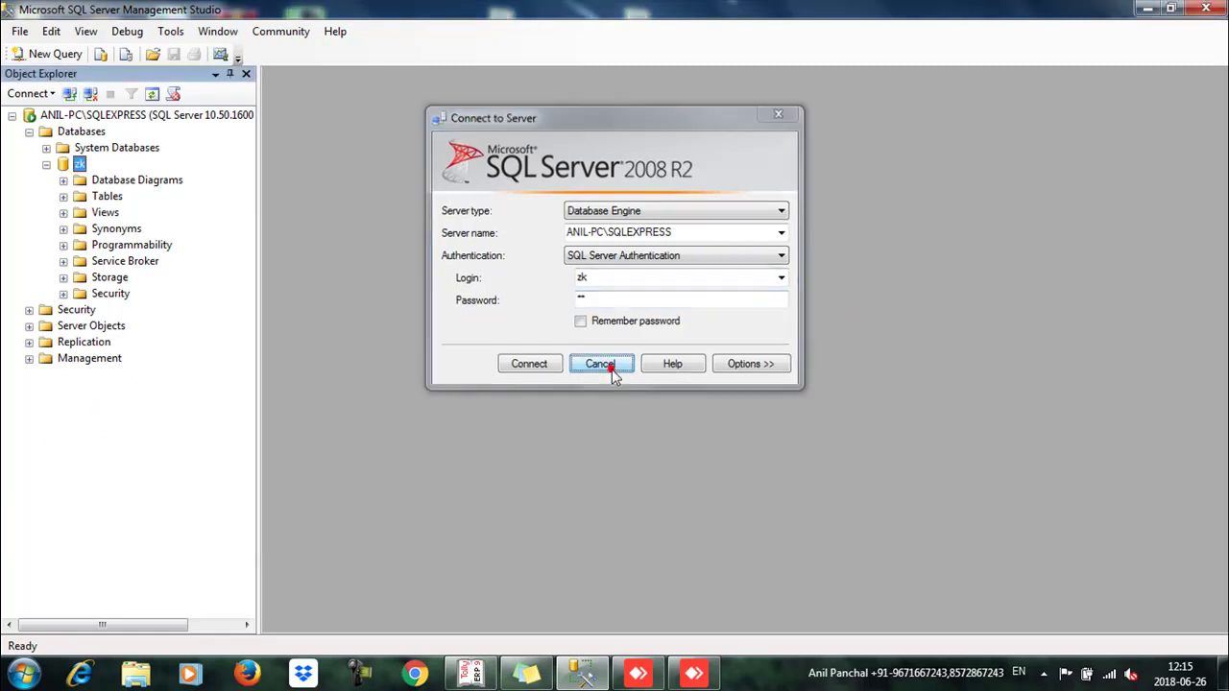
Step: Expand Security and Logins, then start a new login from the Security section
left_click(29, 310)
left_click(46, 326)
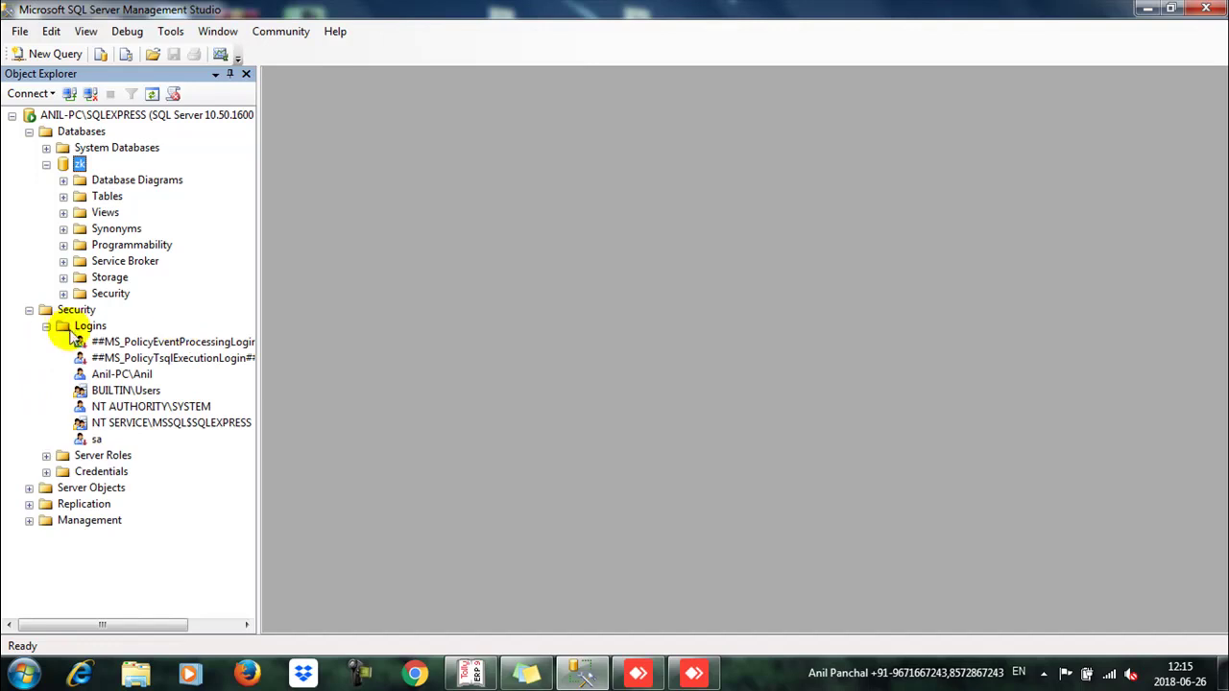
left_click(67, 313)
right_click(68, 315)
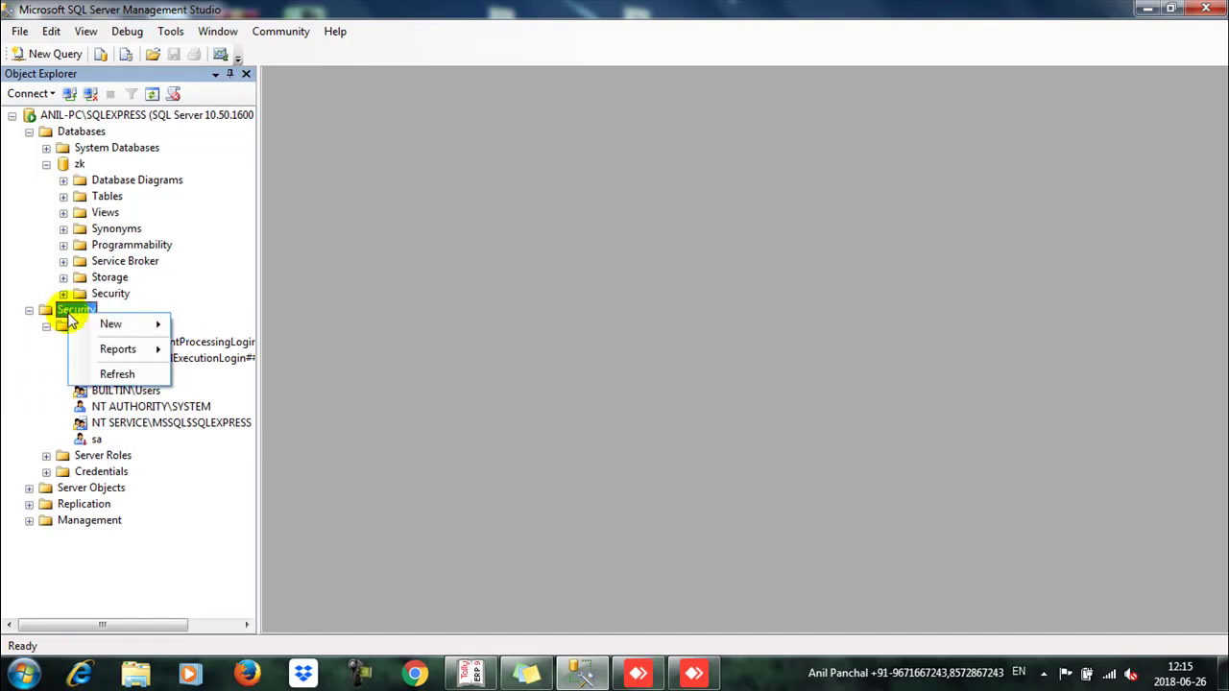
mouse_move(158, 327)
left_click(218, 326)
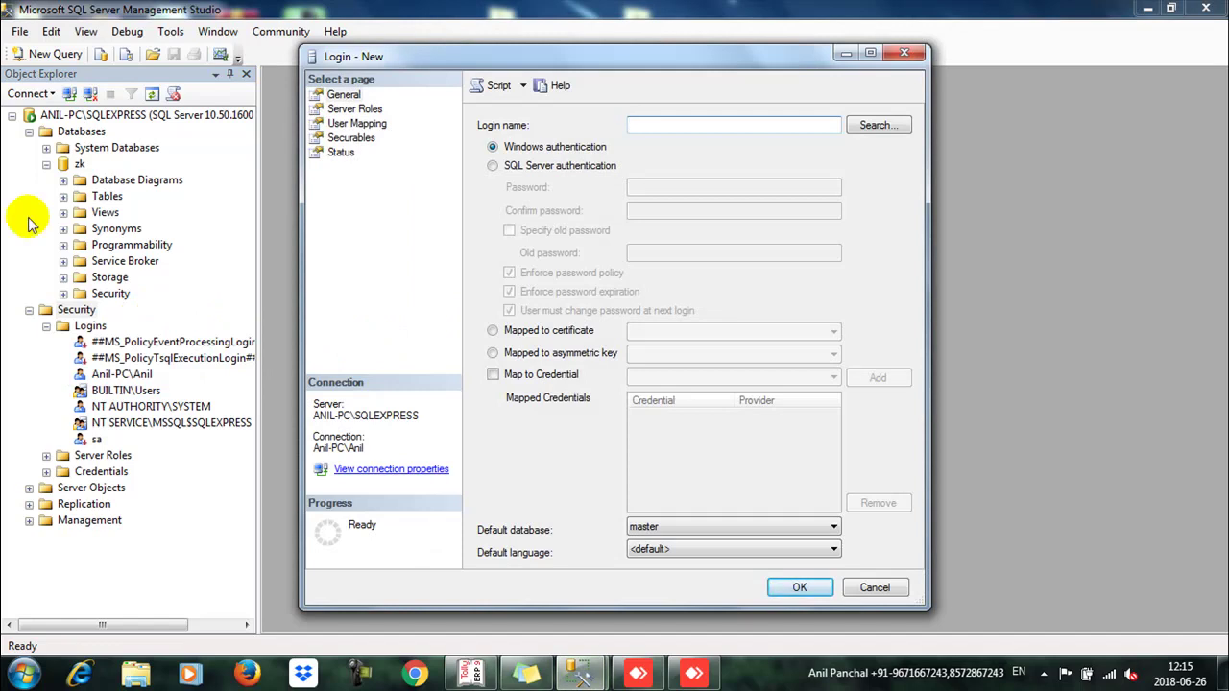
Step: Set login zk to SQL Server authentication with a password and default database zk
key("Tab")
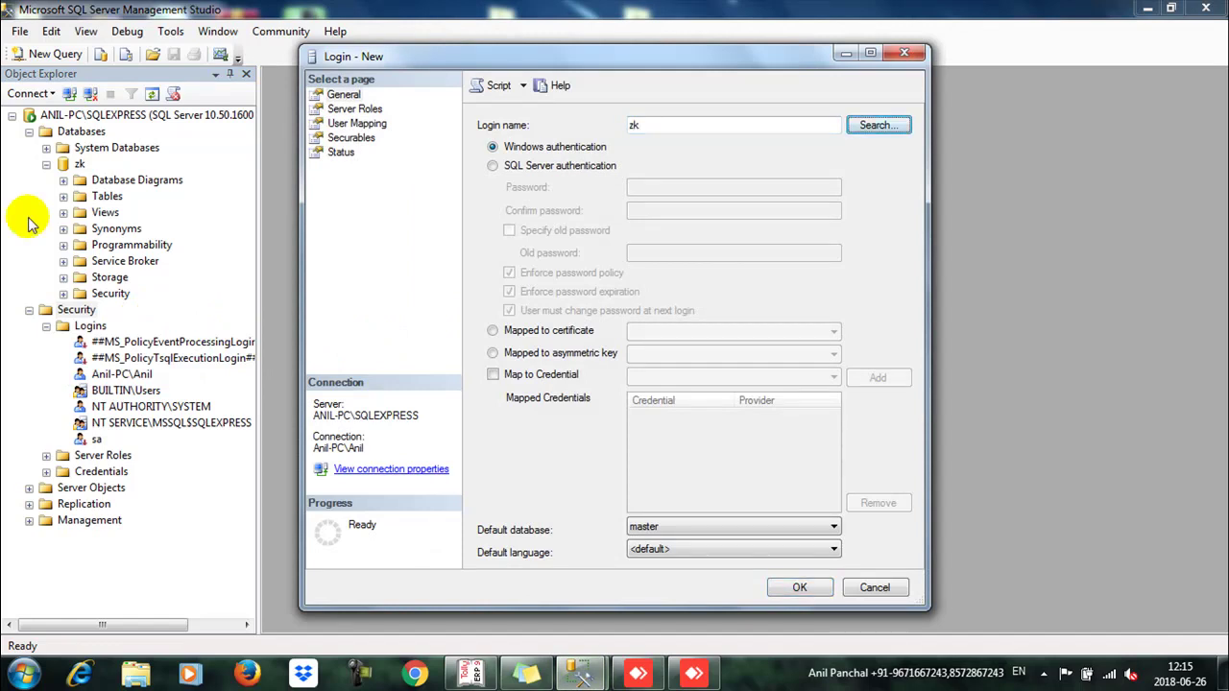
left_click(492, 165)
left_click(649, 183)
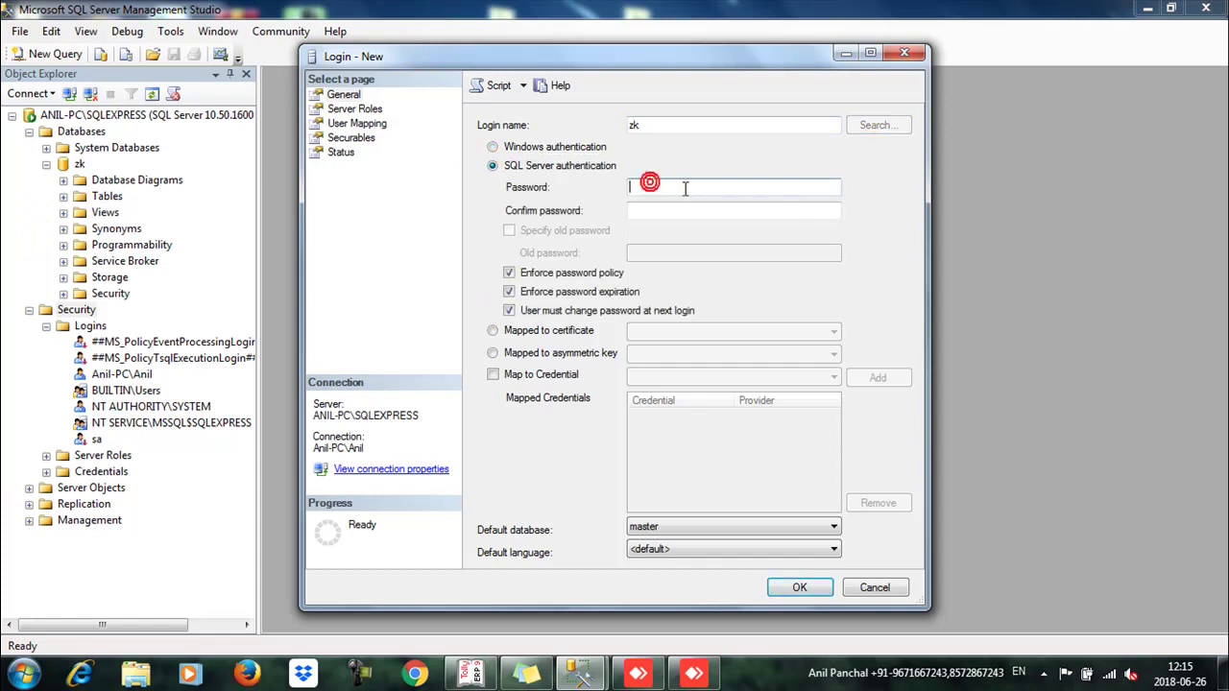
type("zk")
key("Tab")
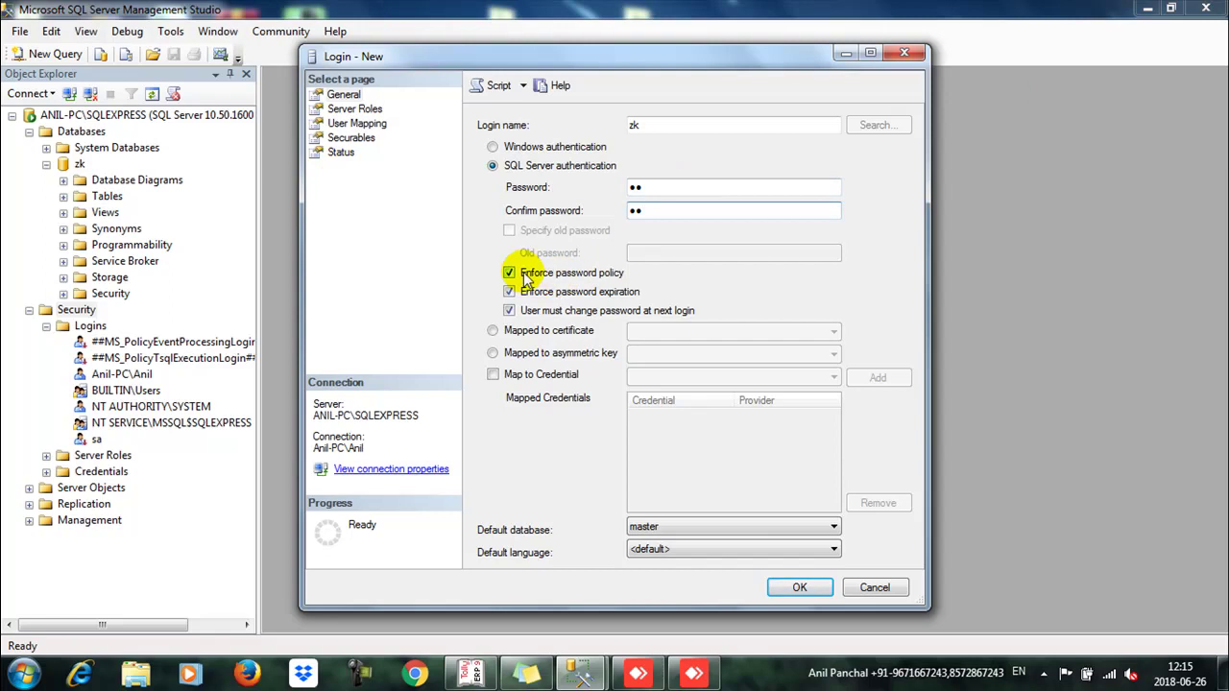
left_click(675, 530)
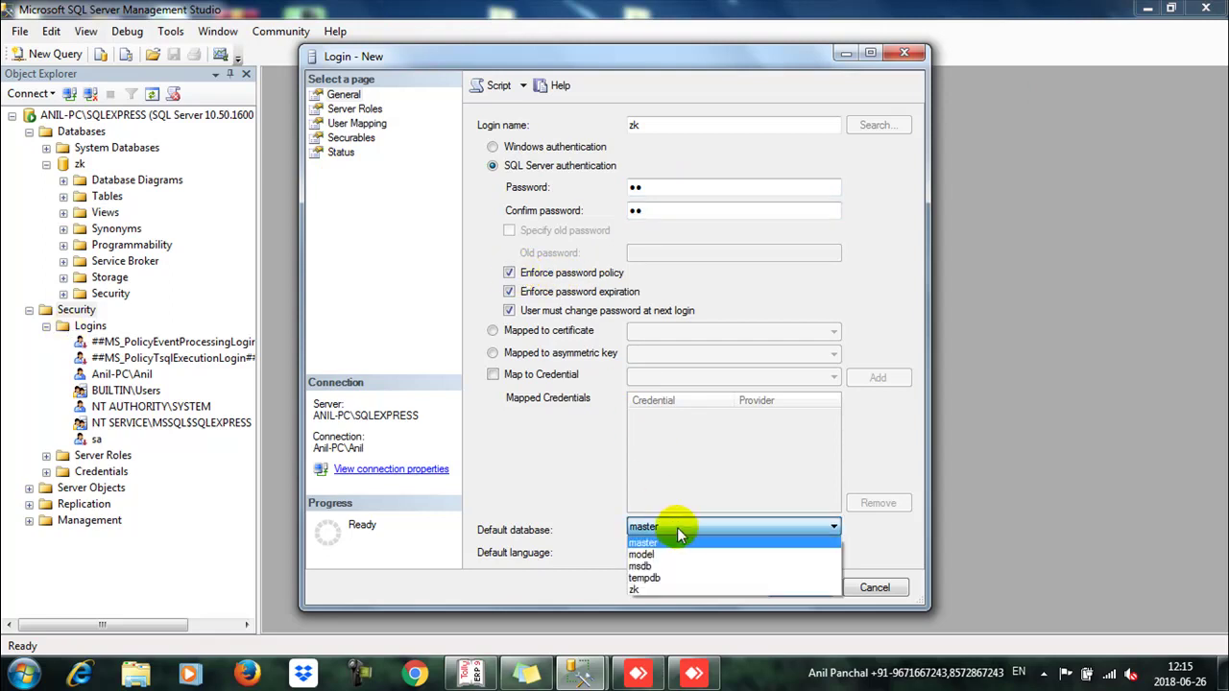
left_click(639, 588)
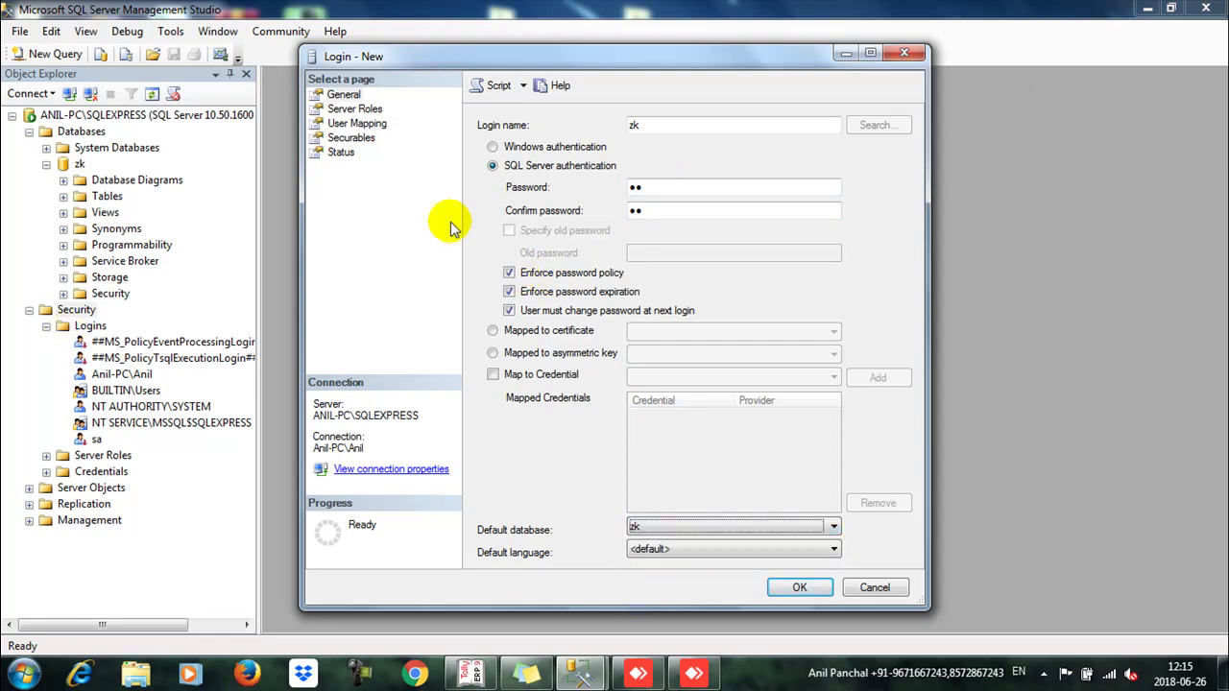
left_click(360, 109)
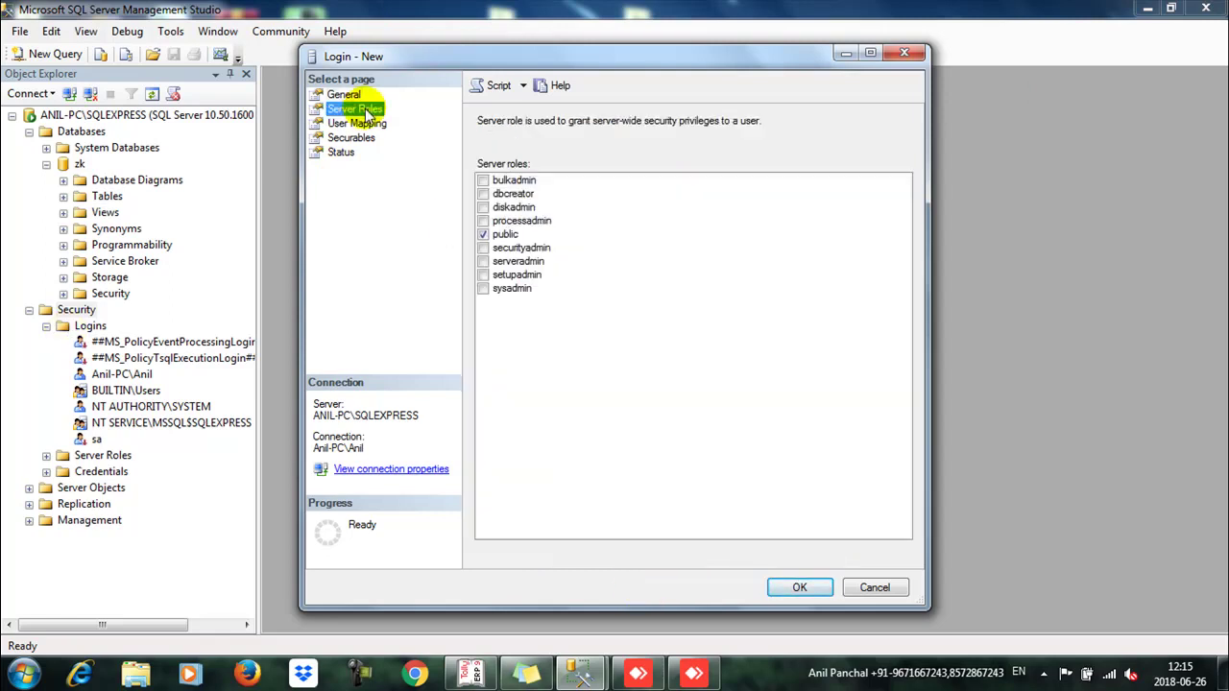
Step: Grant the zk login every server role, from bulkadmin through sysadmin
left_click(501, 180)
left_click(501, 194)
left_click(504, 207)
left_click(502, 221)
left_click(501, 248)
left_click(506, 275)
left_click(499, 261)
left_click(499, 274)
left_click(501, 288)
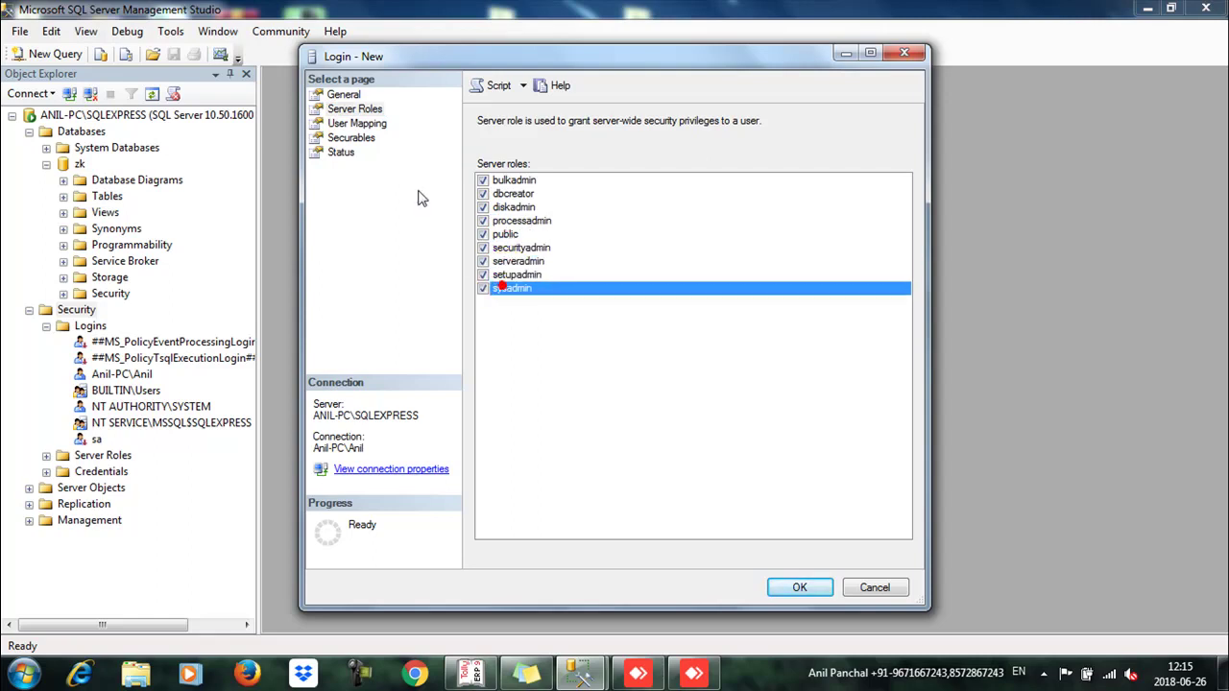
Step: Map the login to database zk with db_owner, db_datareader, db_datawriter, db_ddladmin and other roles
left_click(355, 123)
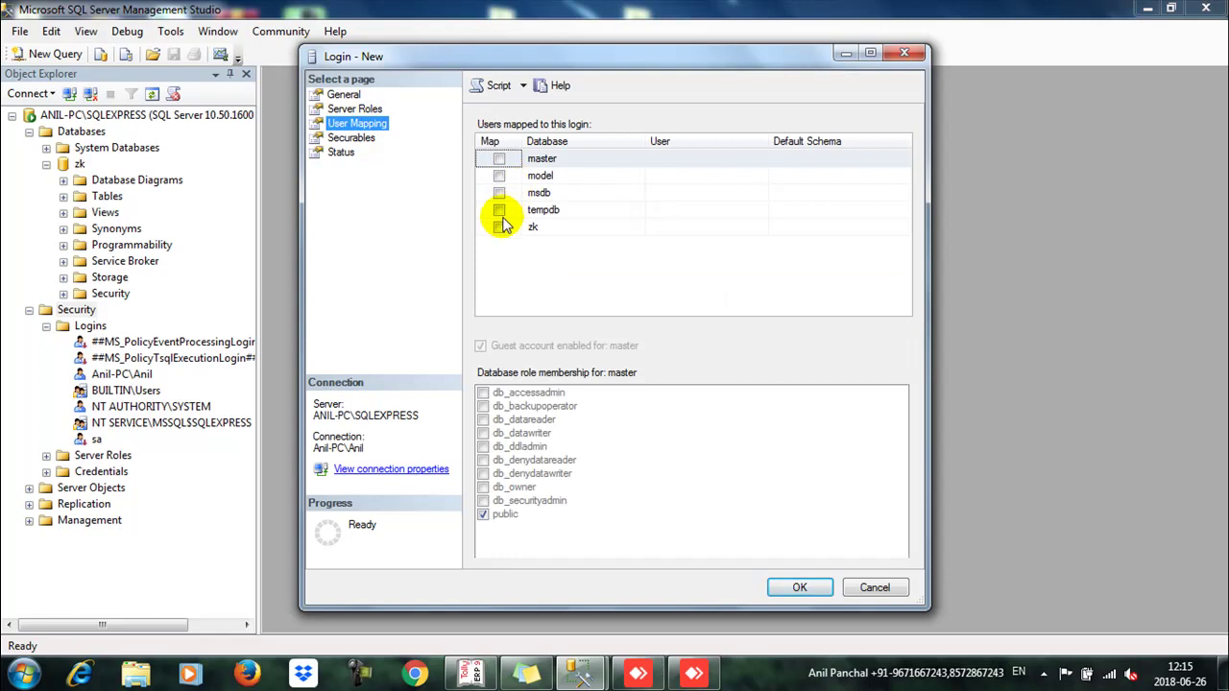
left_click(499, 226)
left_click(484, 394)
left_click(485, 406)
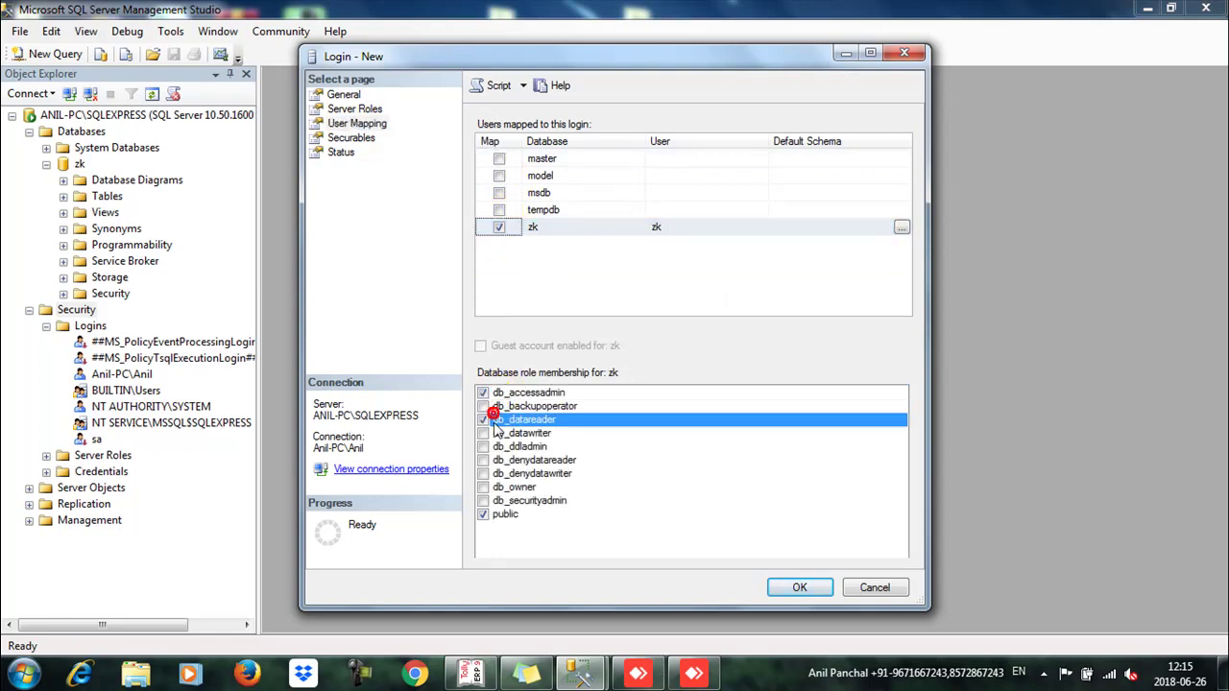
left_click(485, 420)
left_click(485, 433)
left_click(485, 406)
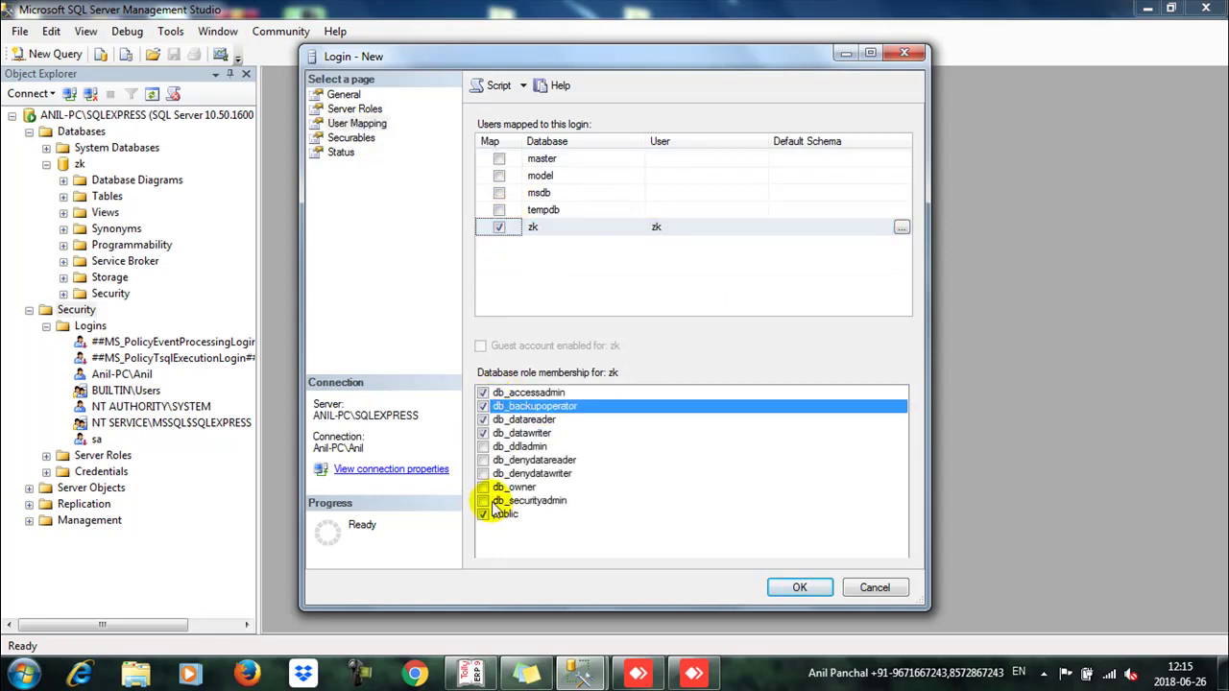
left_click(484, 500)
left_click(488, 486)
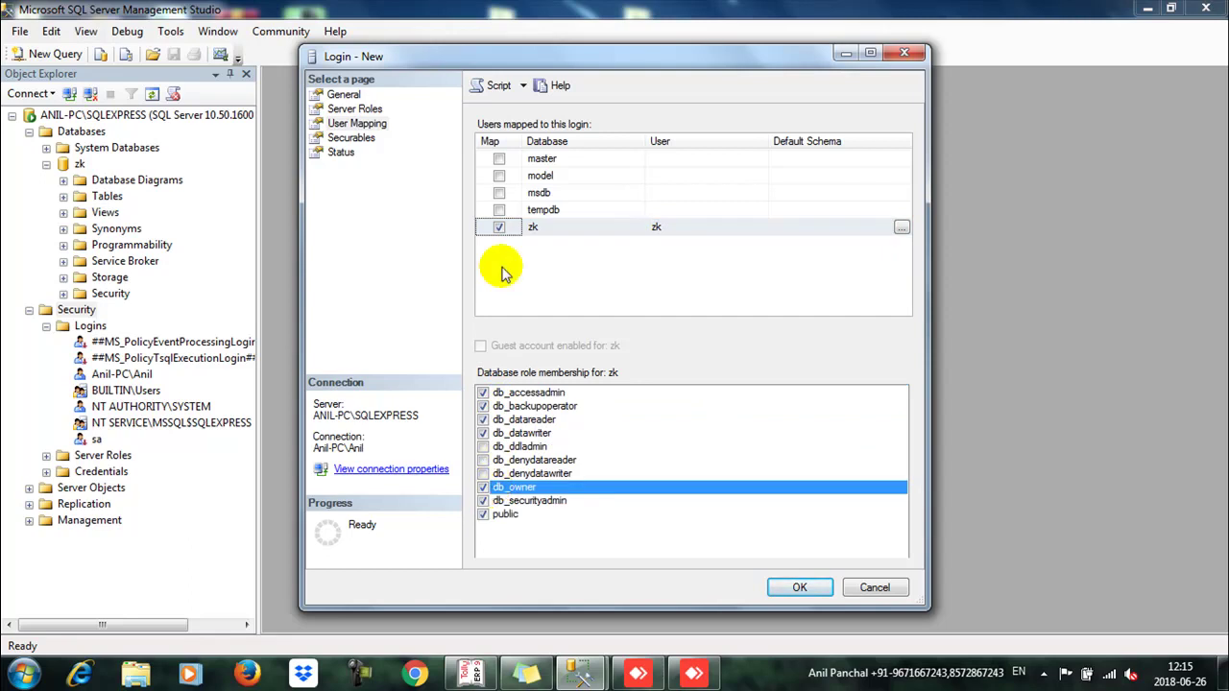
left_click(484, 446)
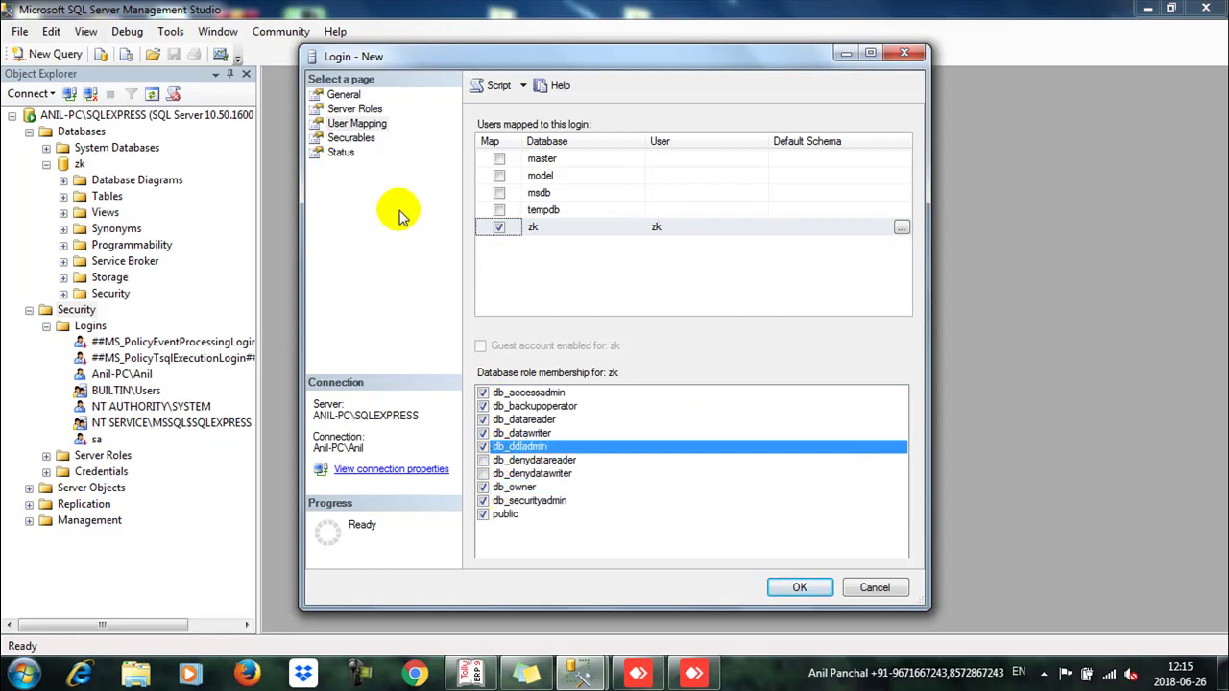
Step: Review the Securables and Status pages, then create the zk login
left_click(352, 138)
left_click(346, 152)
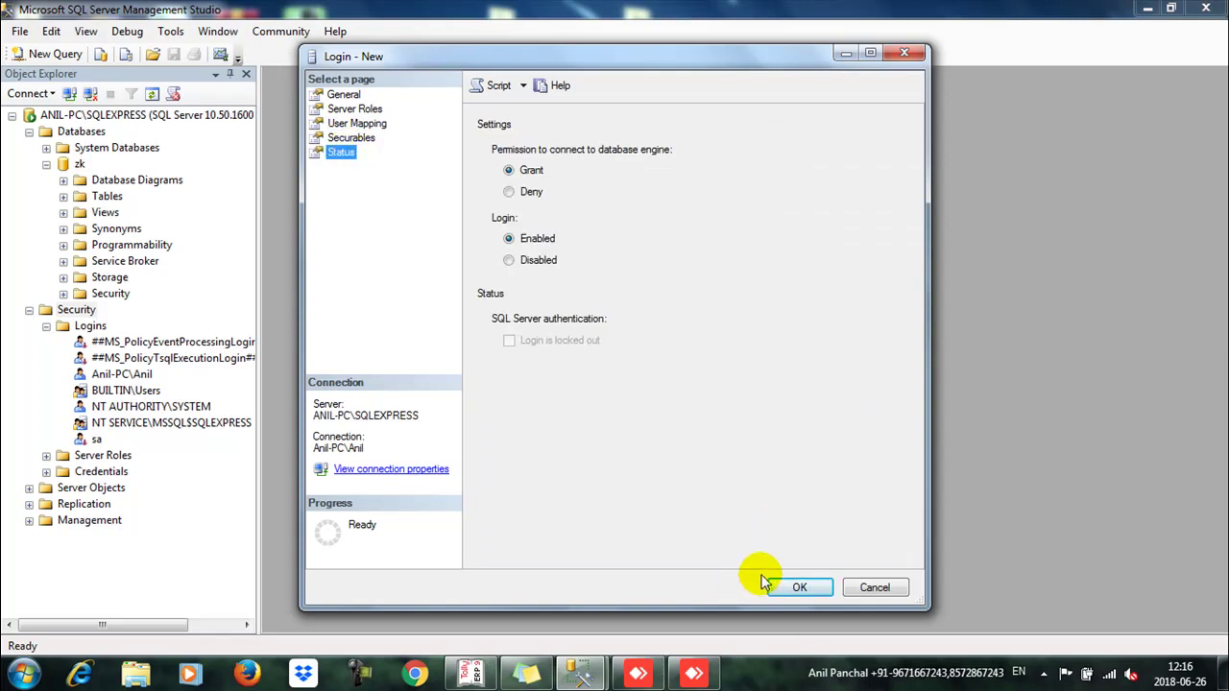
left_click(779, 576)
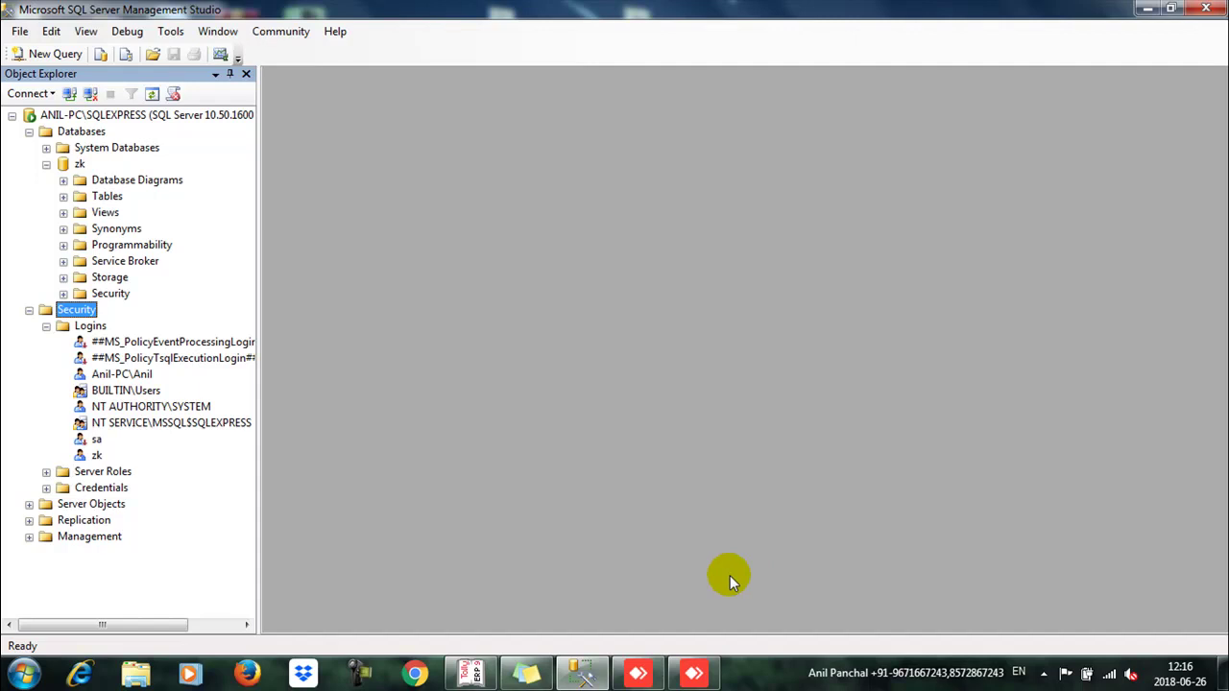
Step: Open the Properties of the ANIL-PC\SQLEXPRESS server
left_click(77, 132)
left_click(82, 116)
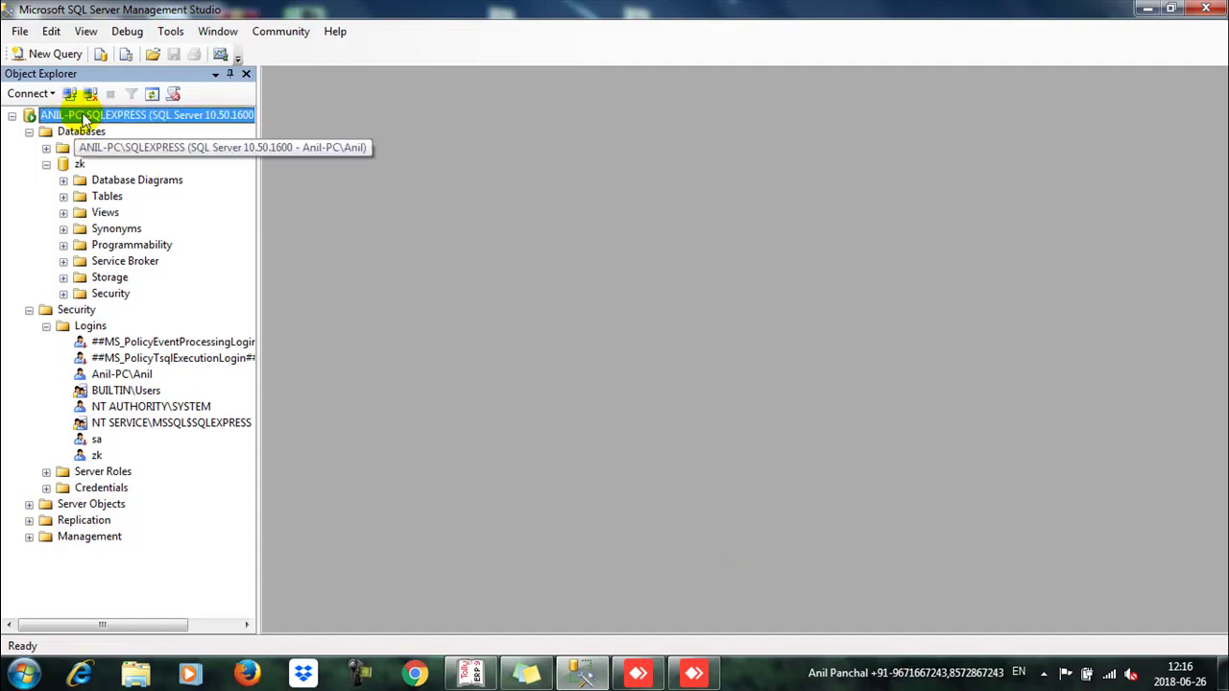
right_click(84, 119)
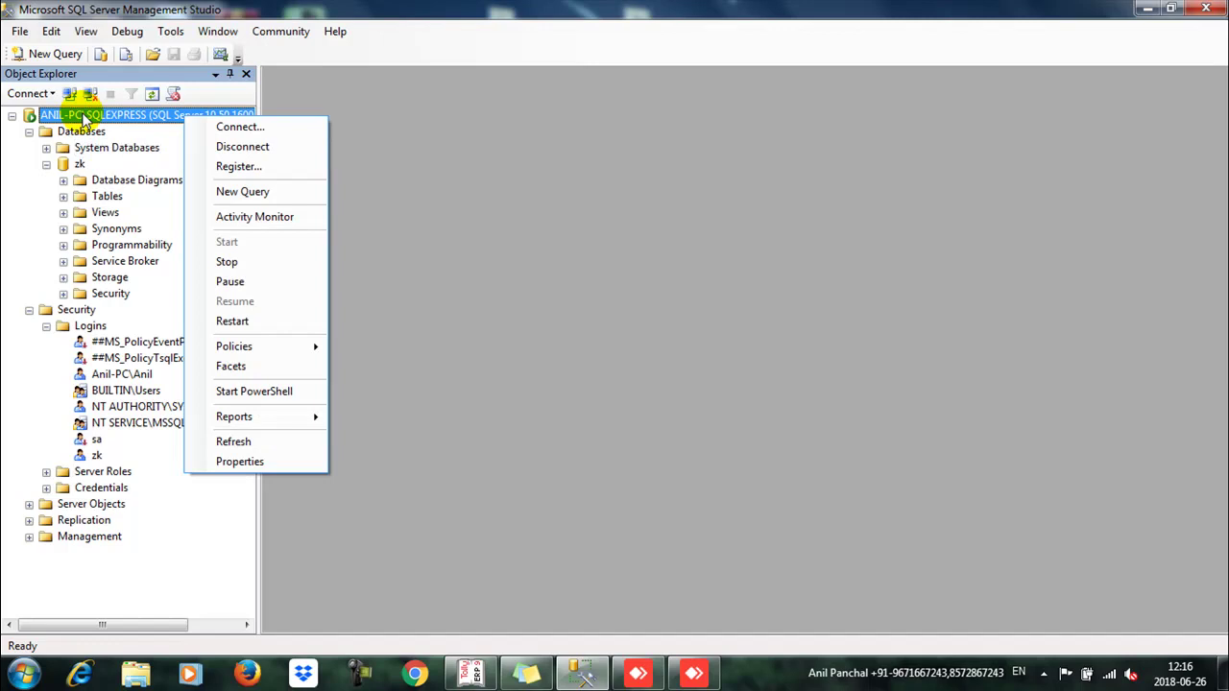
key("Up")
key("Return")
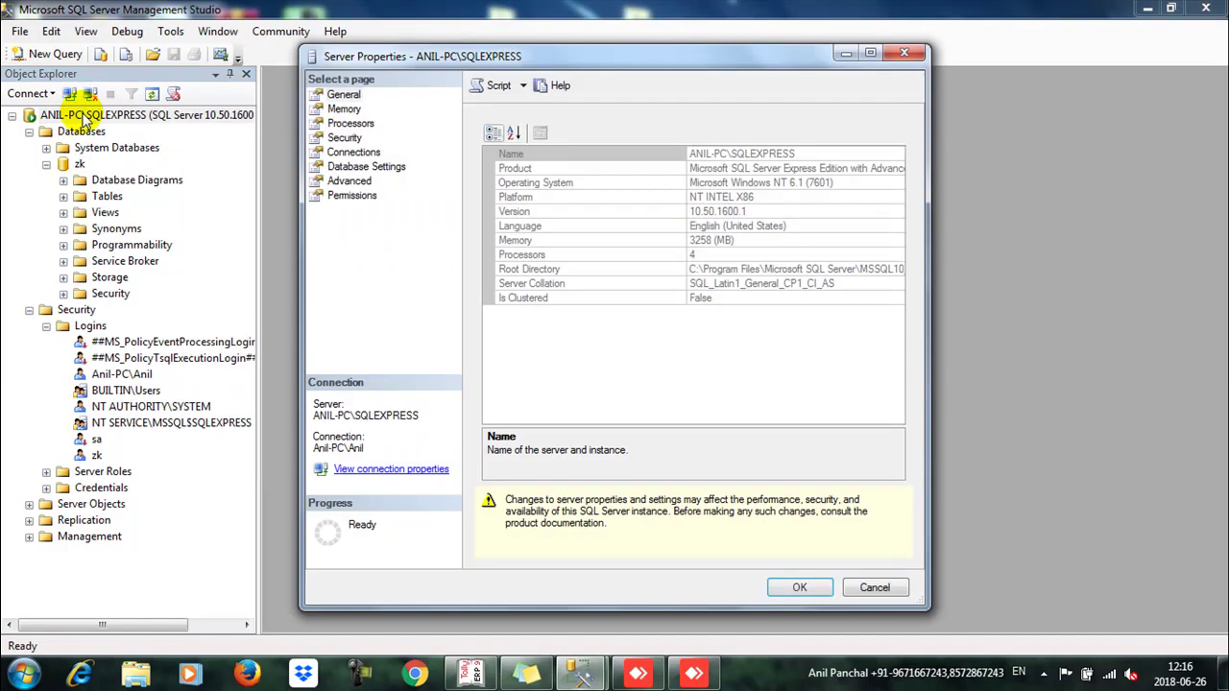
Step: Set SQL Server and Windows Authentication mode and audit both failed and successful logins
left_click(343, 94)
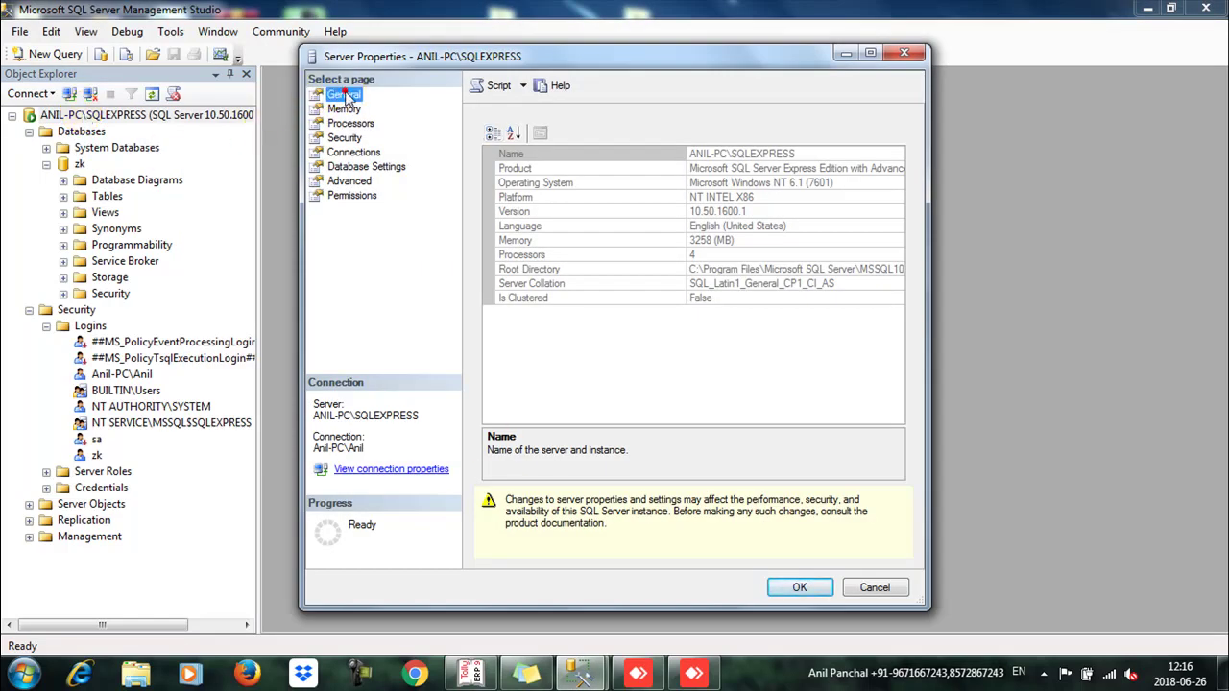
left_click(343, 110)
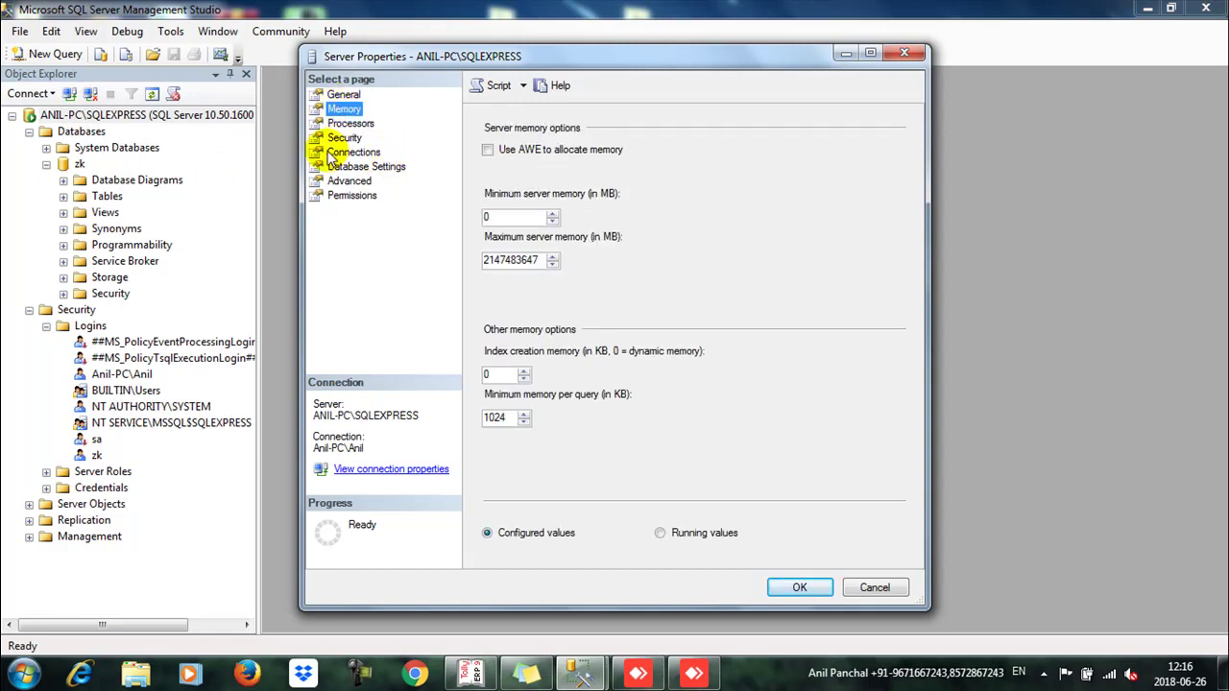
left_click(349, 124)
left_click(345, 137)
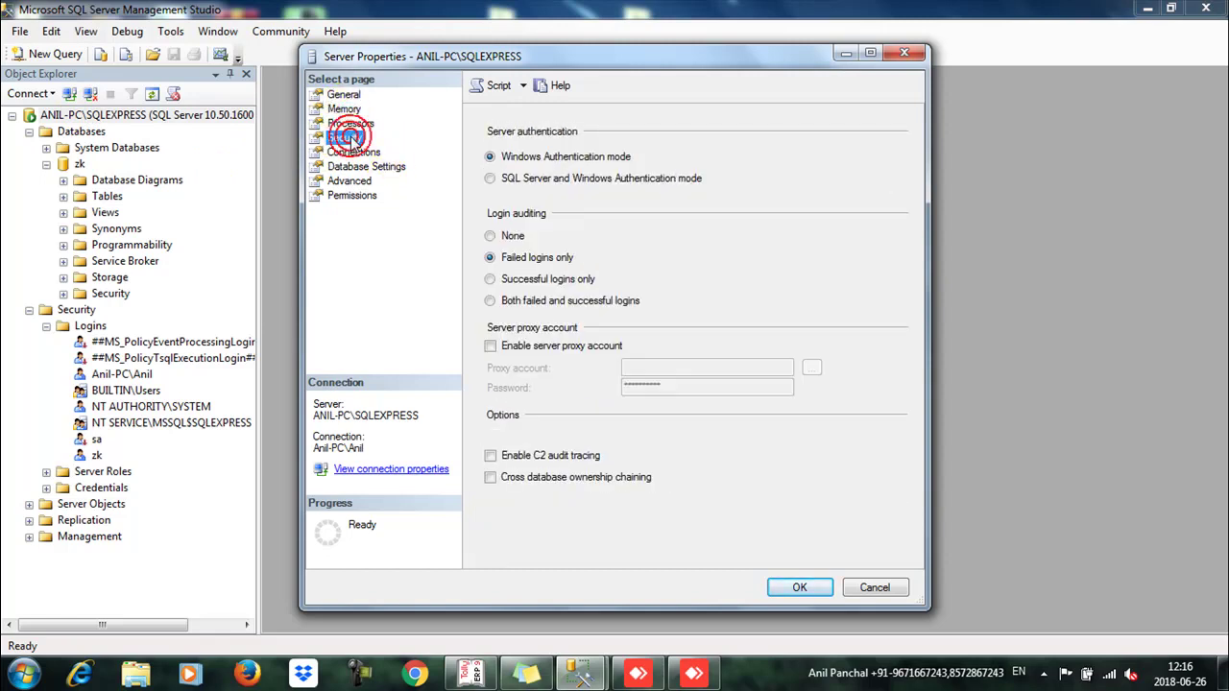
left_click(489, 178)
left_click(489, 301)
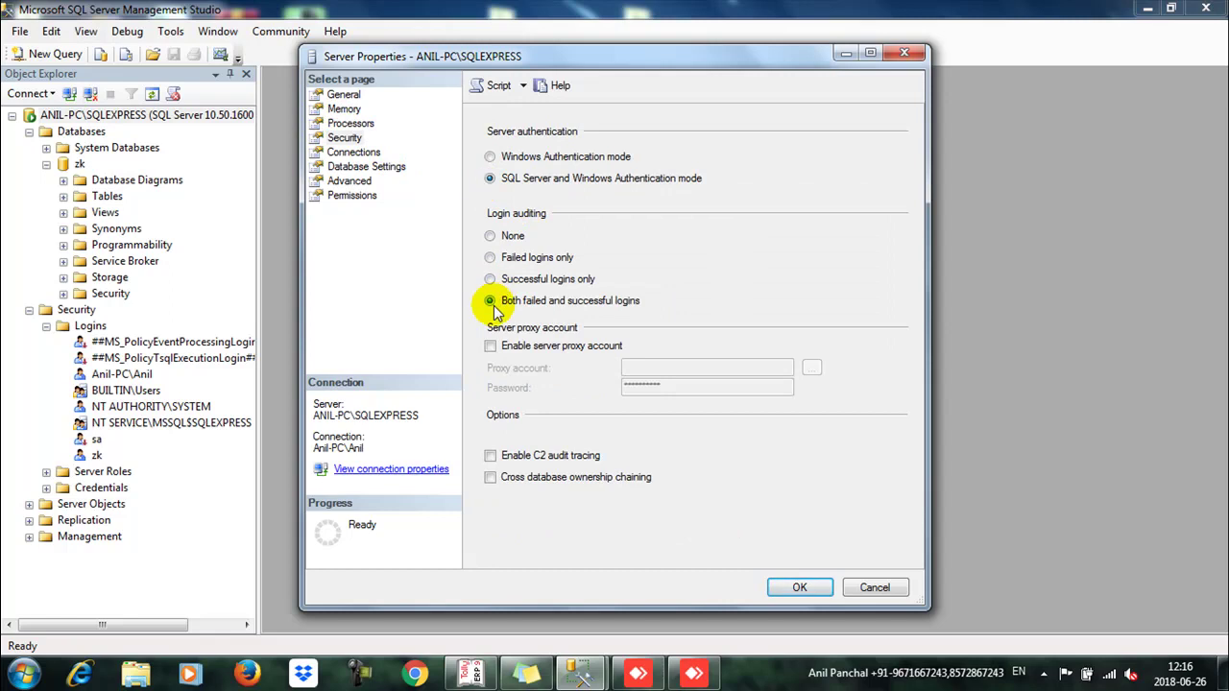
Step: Browse the Connections, Database Settings and Advanced pages, ending on Permissions
left_click(353, 151)
left_click(365, 167)
left_click(355, 182)
left_click(354, 196)
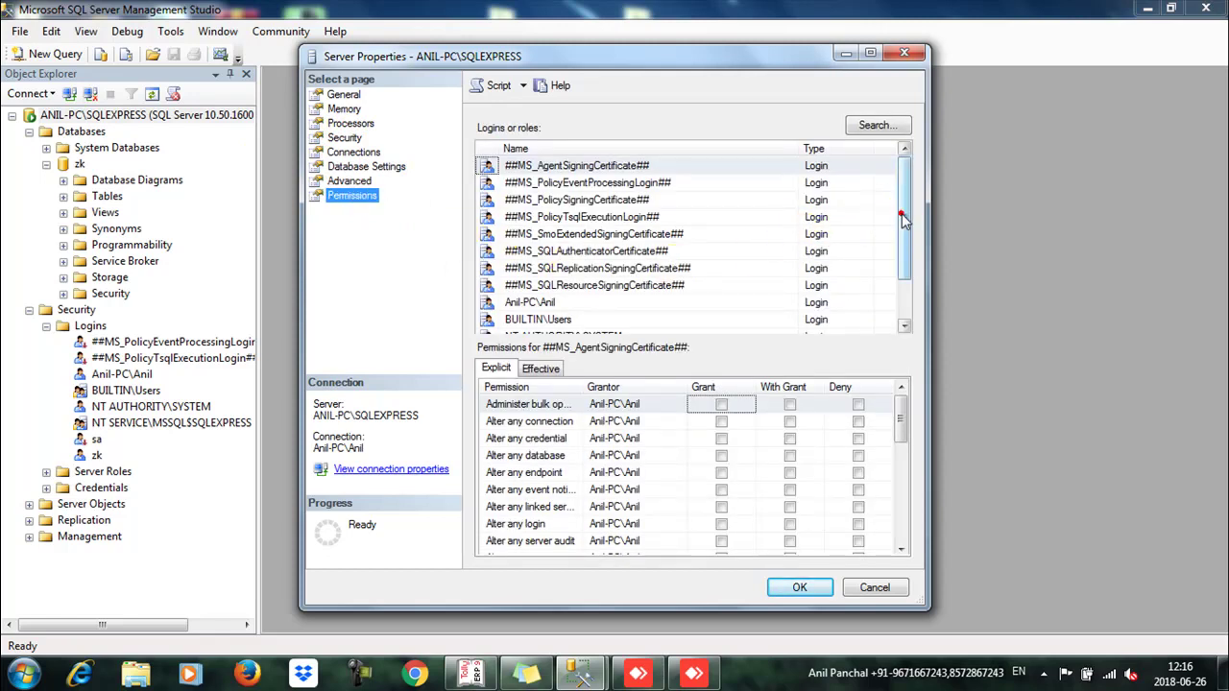
Step: Select login zk and grant it the bulk operations through Alter trace permissions with grant option
left_click_drag(902, 220, 894, 304)
left_click(556, 321)
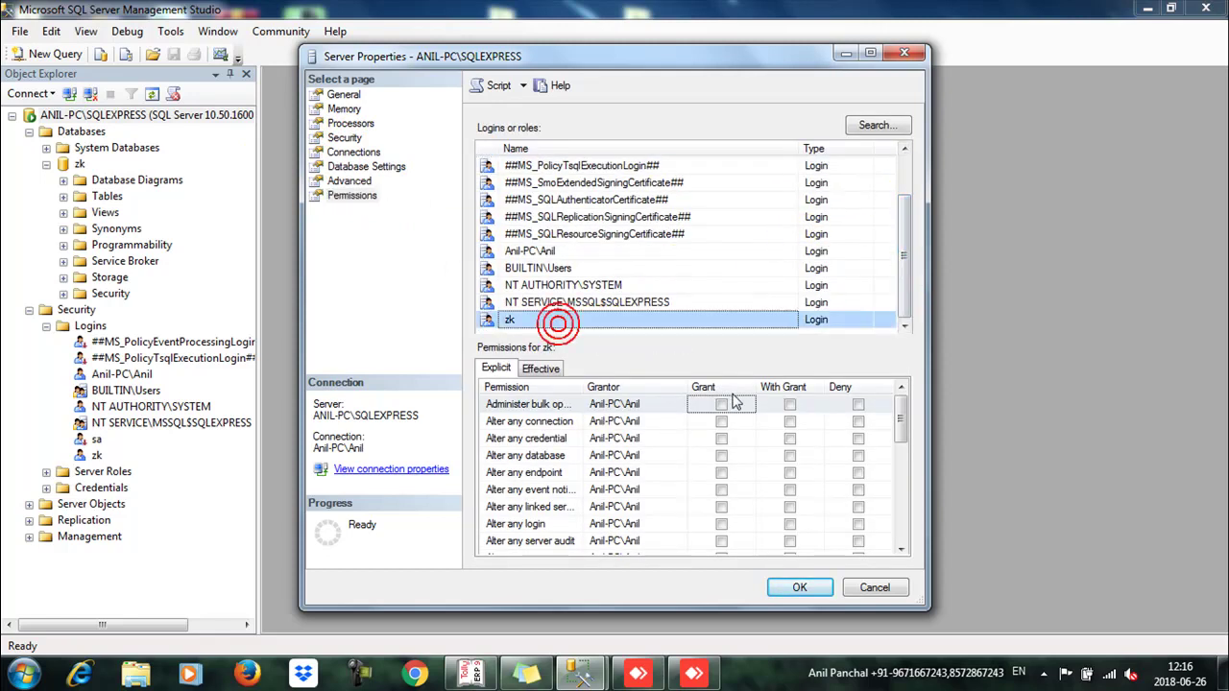
left_click(789, 404)
left_click(789, 438)
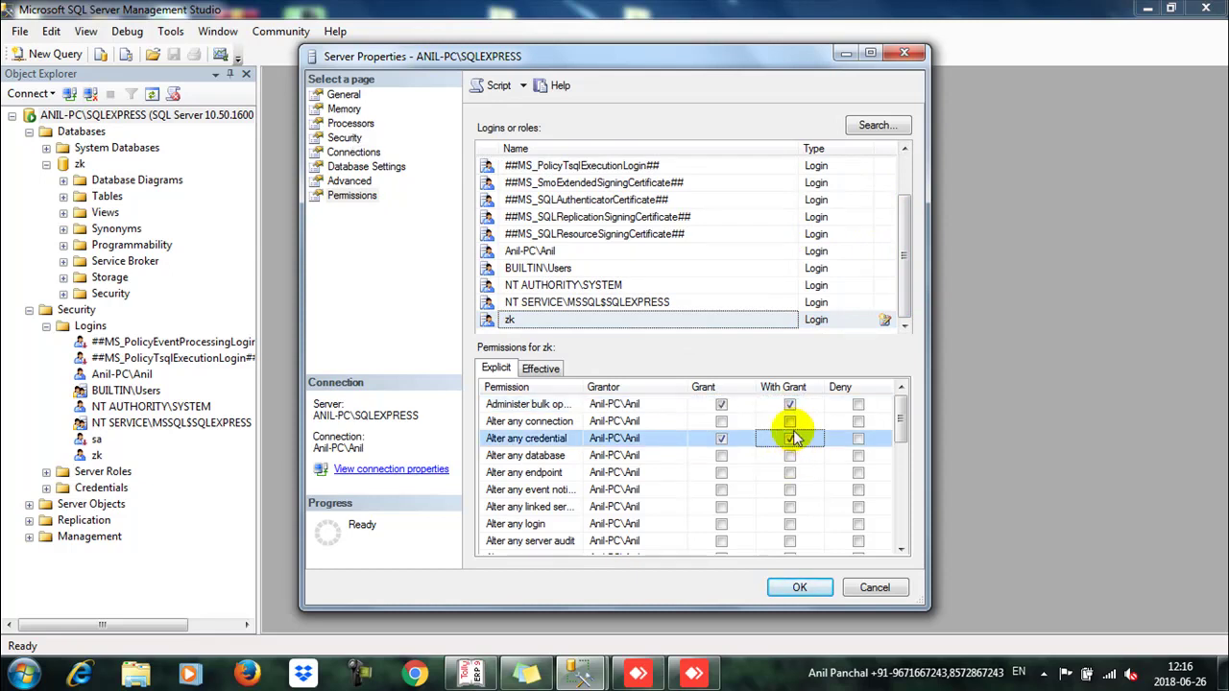
left_click(789, 421)
left_click(789, 455)
left_click(790, 472)
left_click(789, 489)
left_click(789, 507)
left_click(789, 523)
scroll(793, 523, "down", 2)
left_click(789, 439)
left_click(789, 455)
left_click(789, 473)
left_click(789, 489)
left_click(789, 523)
left_click(789, 507)
Step: Grant Connect SQL through View server state with grant option, then apply and acknowledge the restart notice
scroll(787, 504, "down", 3)
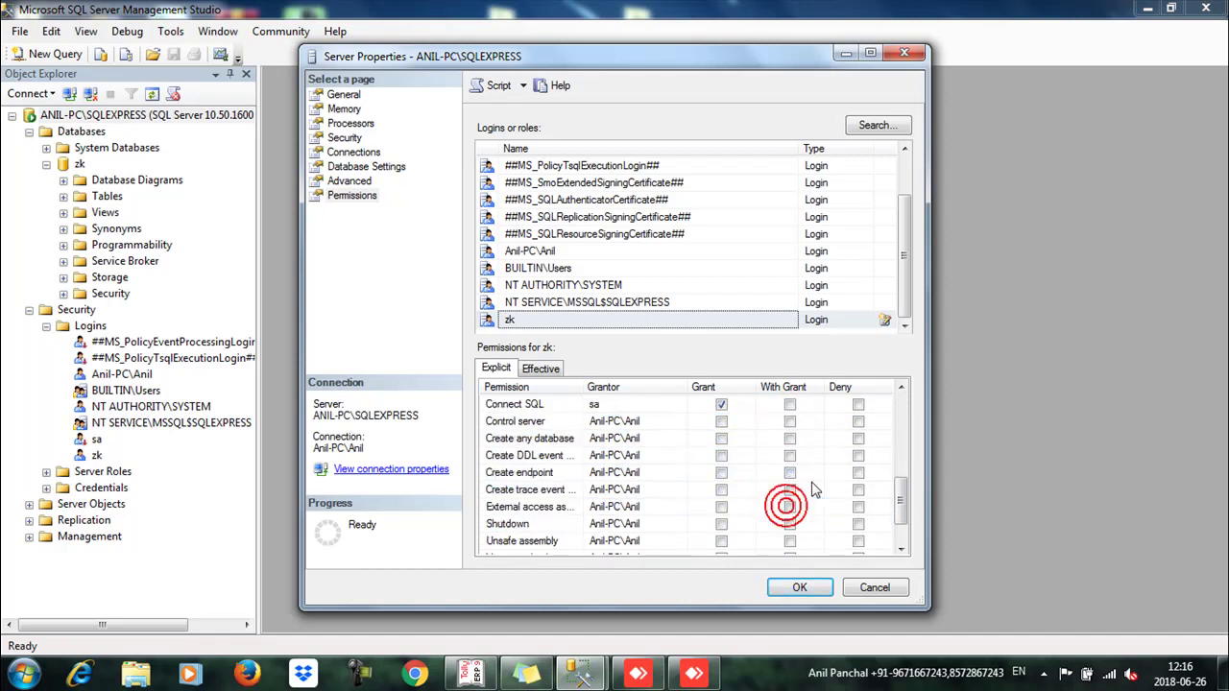
left_click(802, 405)
left_click(803, 422)
left_click(802, 439)
left_click(802, 456)
left_click(802, 472)
left_click(803, 490)
left_click(803, 507)
left_click(804, 524)
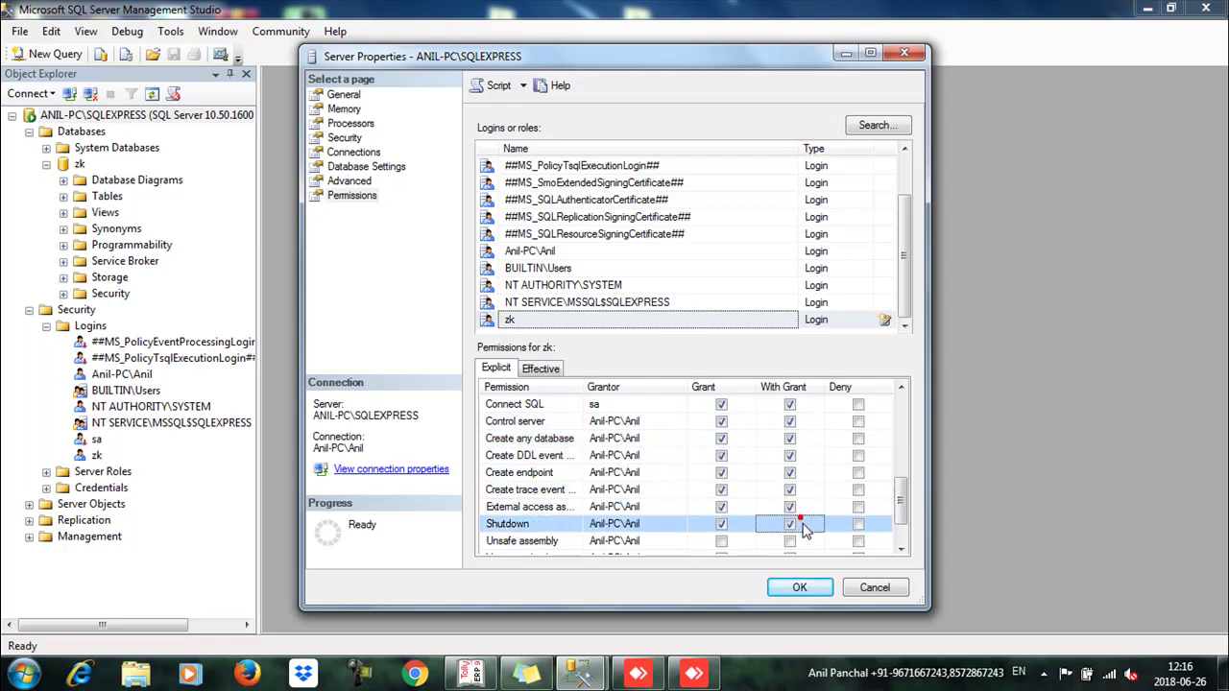
scroll(804, 537, "down", 1)
left_click(793, 490)
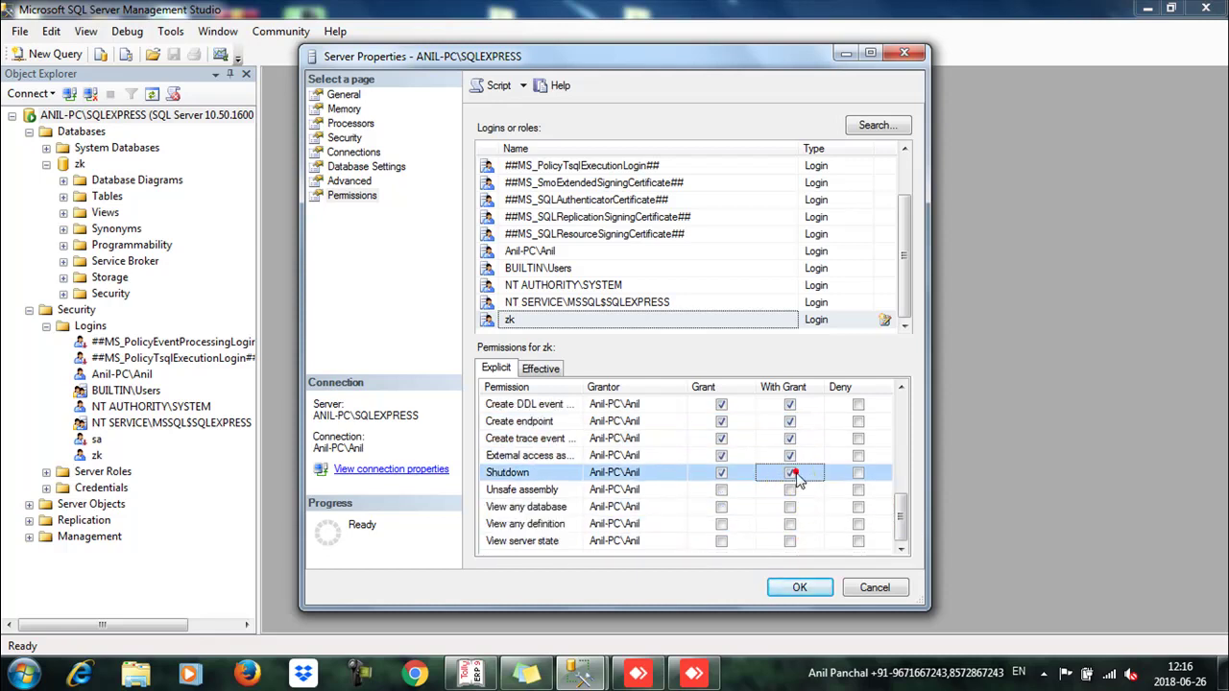
left_click(803, 507)
left_click(802, 524)
left_click(803, 540)
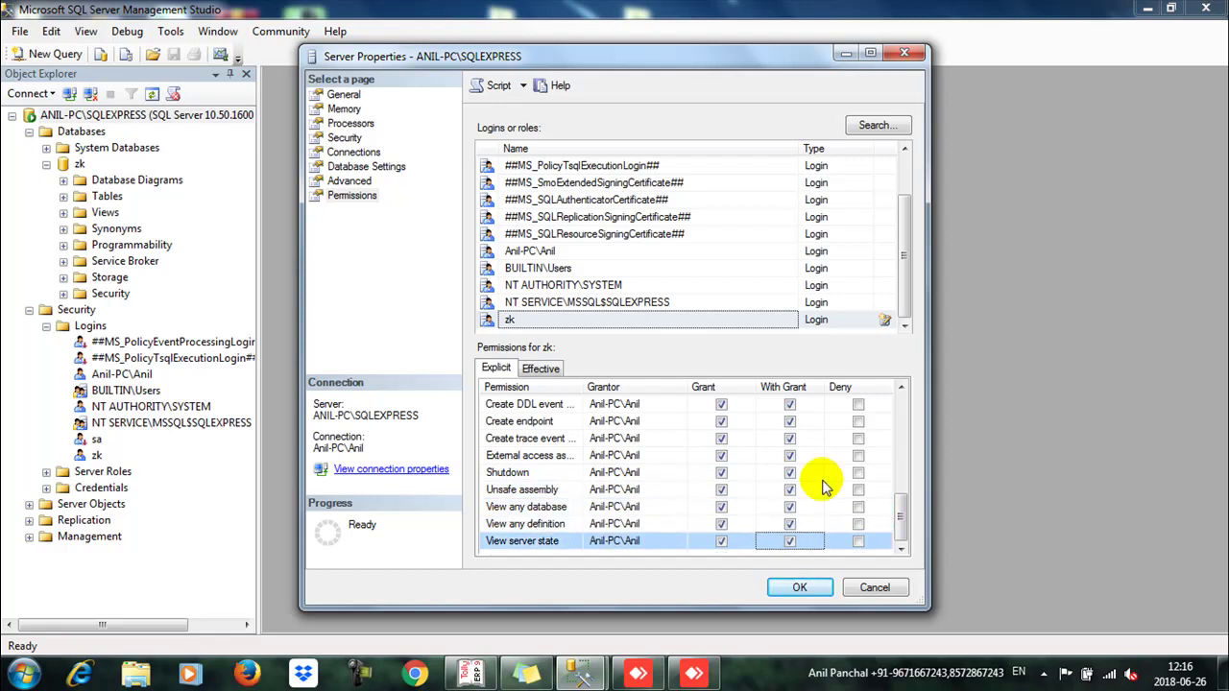
scroll(806, 517, "up", 4)
scroll(804, 517, "up", 2)
scroll(796, 502, "down", 6)
left_click(793, 422)
left_click(800, 587)
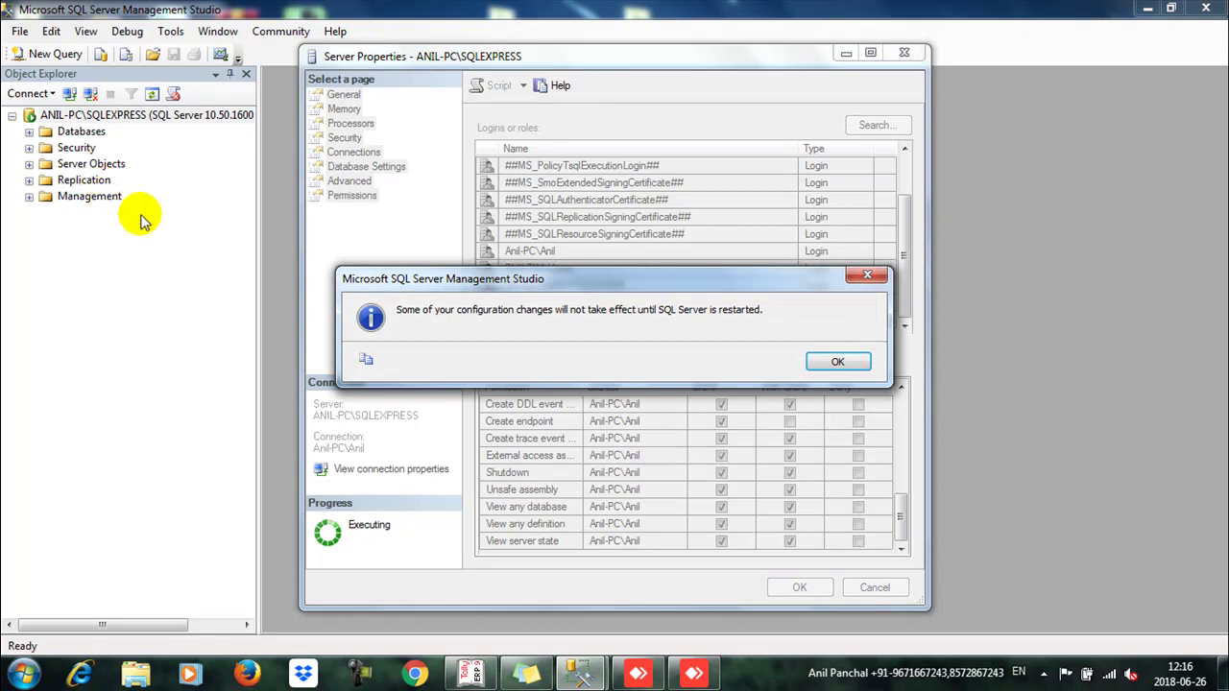
left_click(824, 363)
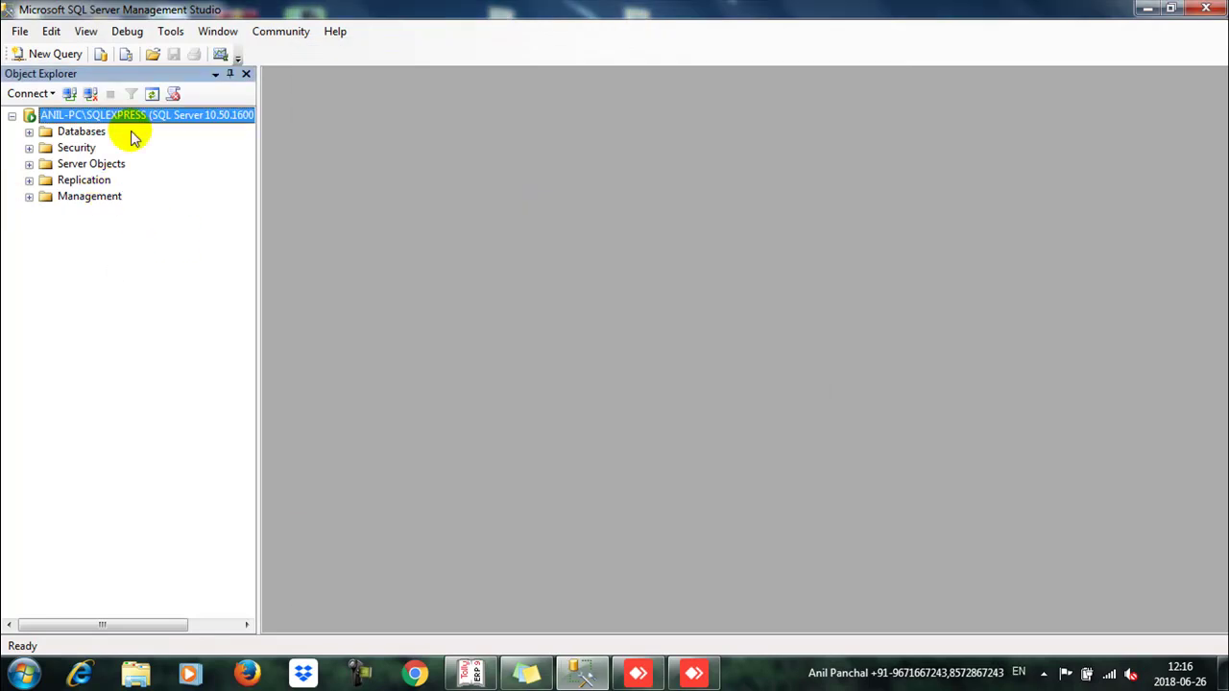
Step: Restart the MSSQL$SQLEXPRESS service on ANIL-PC from the server node and confirm
right_click(132, 122)
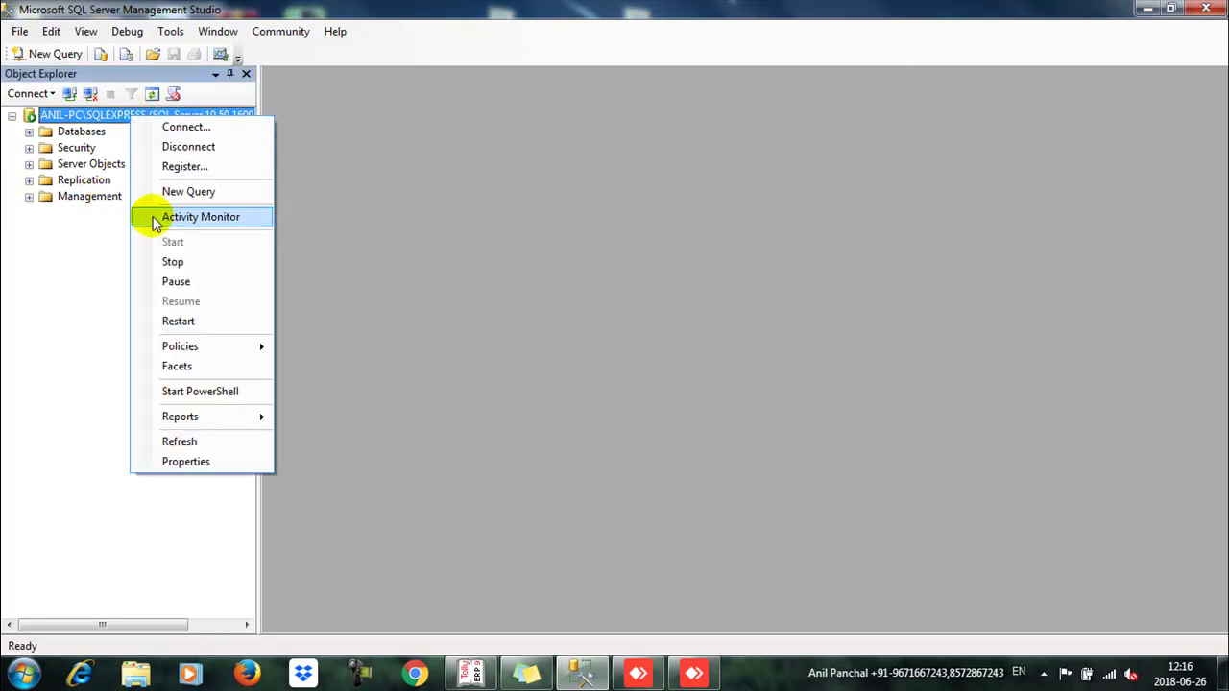
left_click(179, 321)
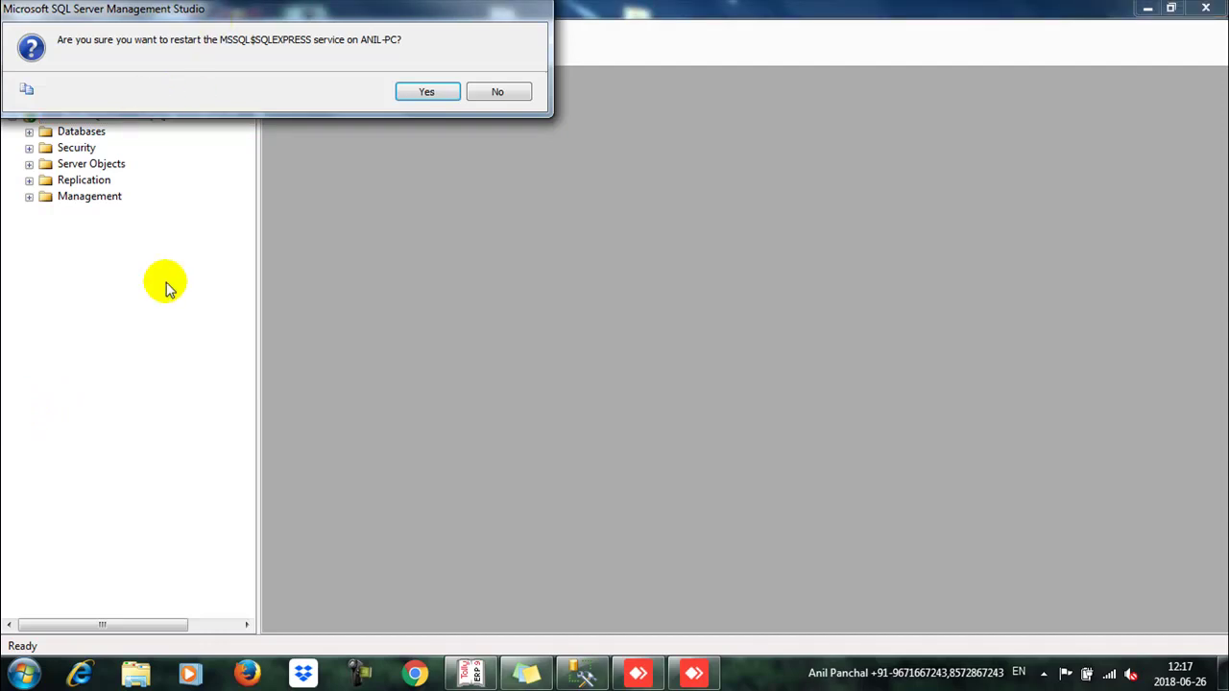
left_click(423, 94)
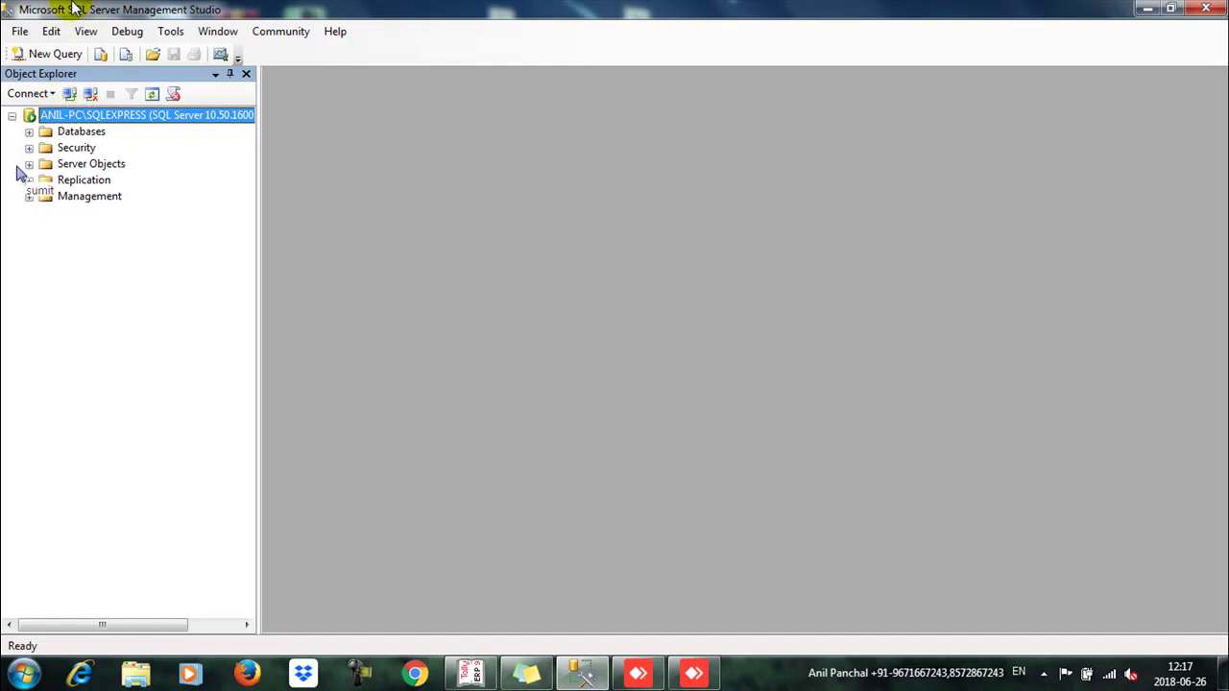
Step: Try connecting to ANIL-PC\SQLEXPRESS as zk with SQL Server authentication, hitting an expired-password error
left_click(65, 94)
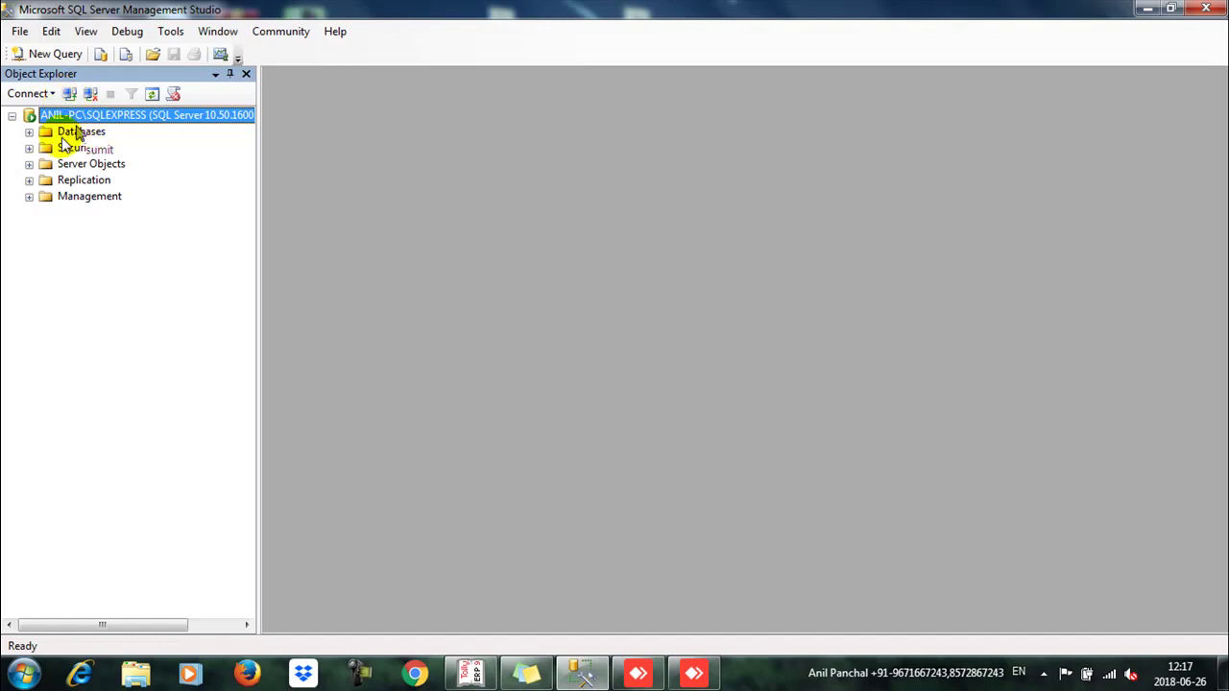
left_click(69, 93)
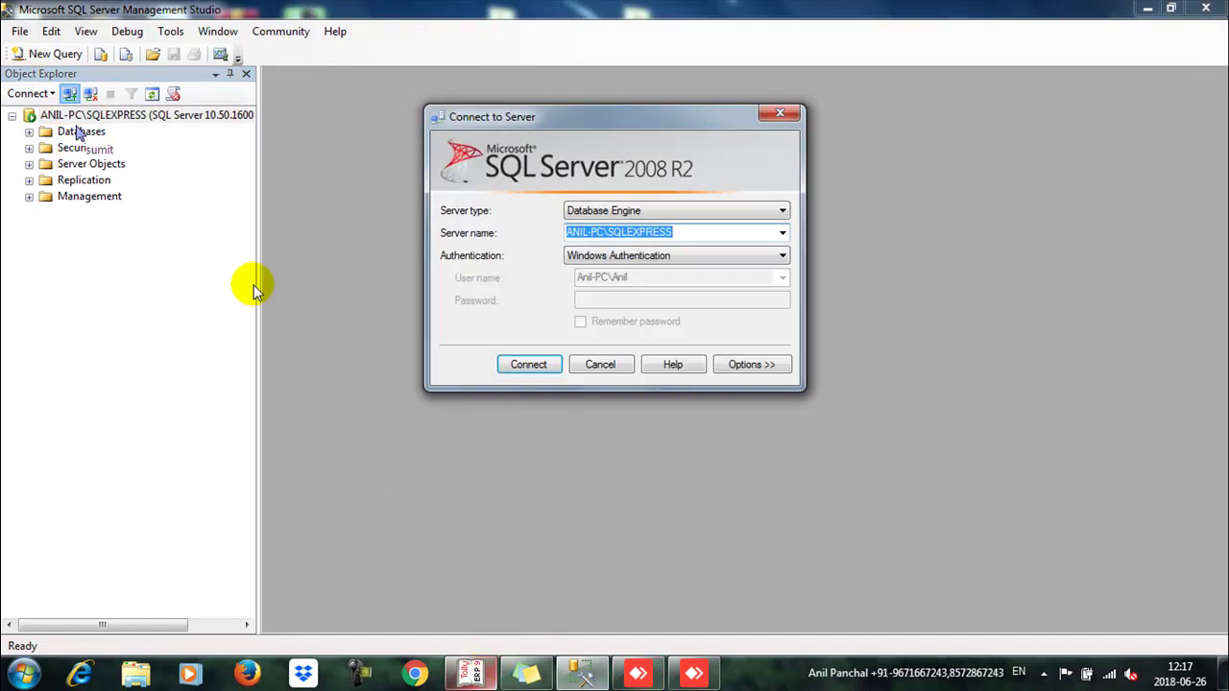
left_click(730, 257)
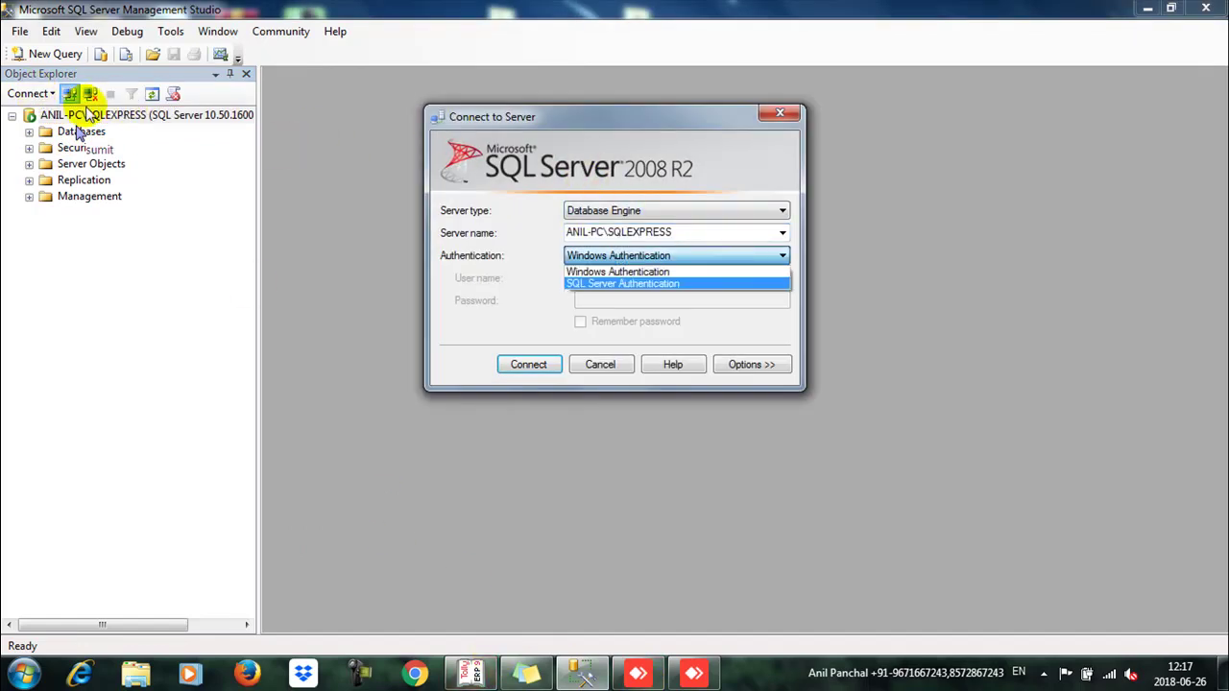
left_click(627, 284)
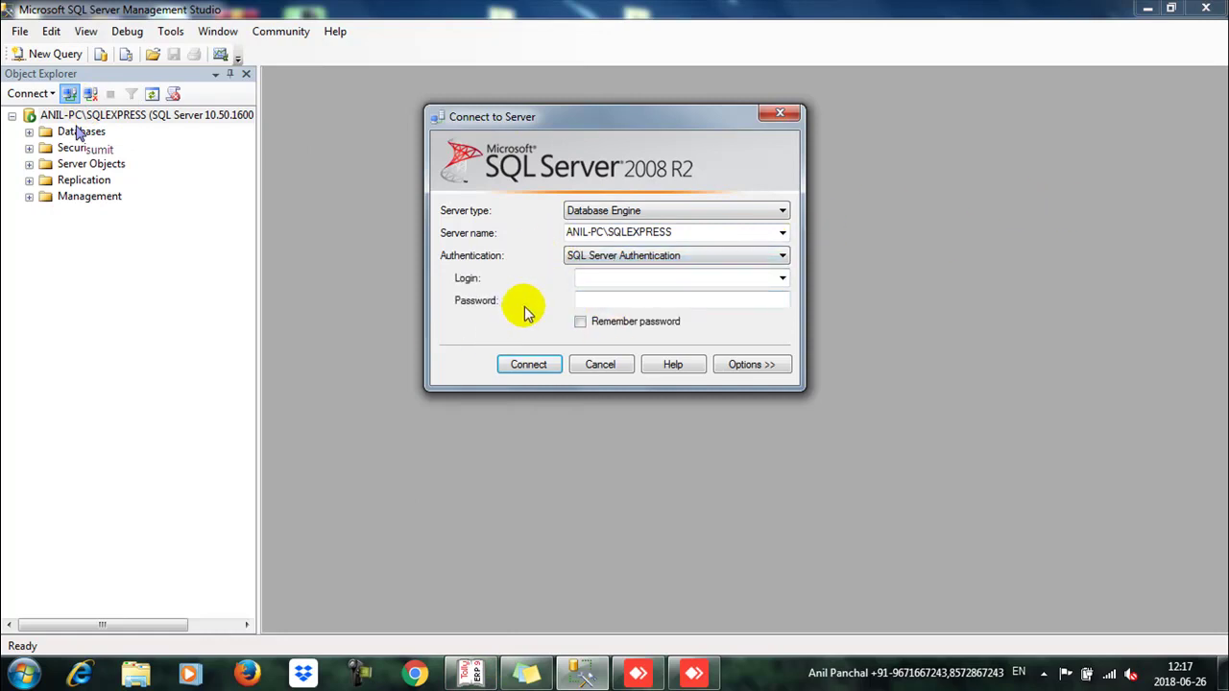
left_click(653, 276)
type("zk")
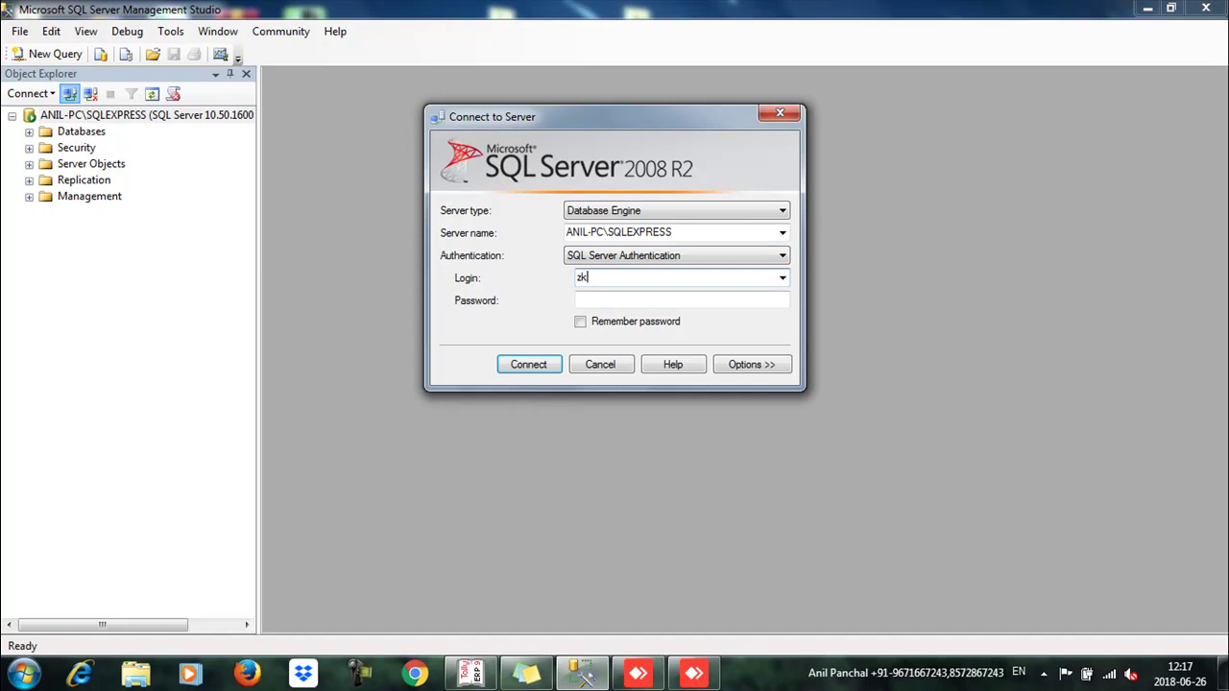
key("Tab")
key("Return")
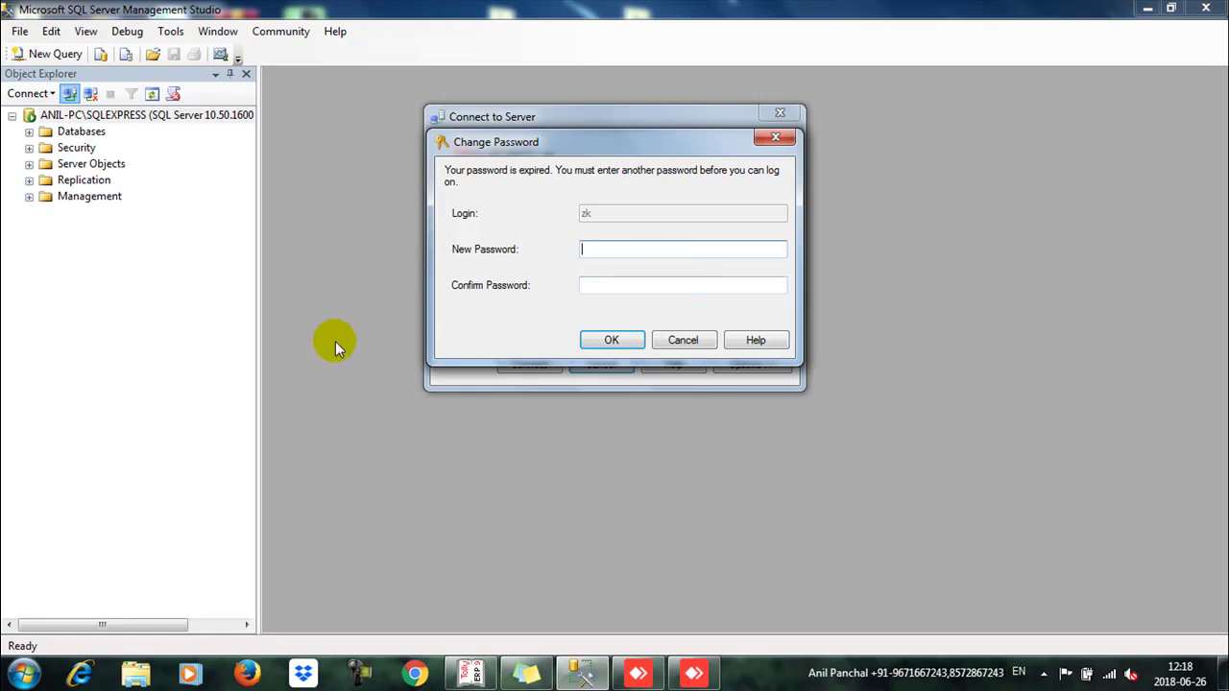
left_click(704, 341)
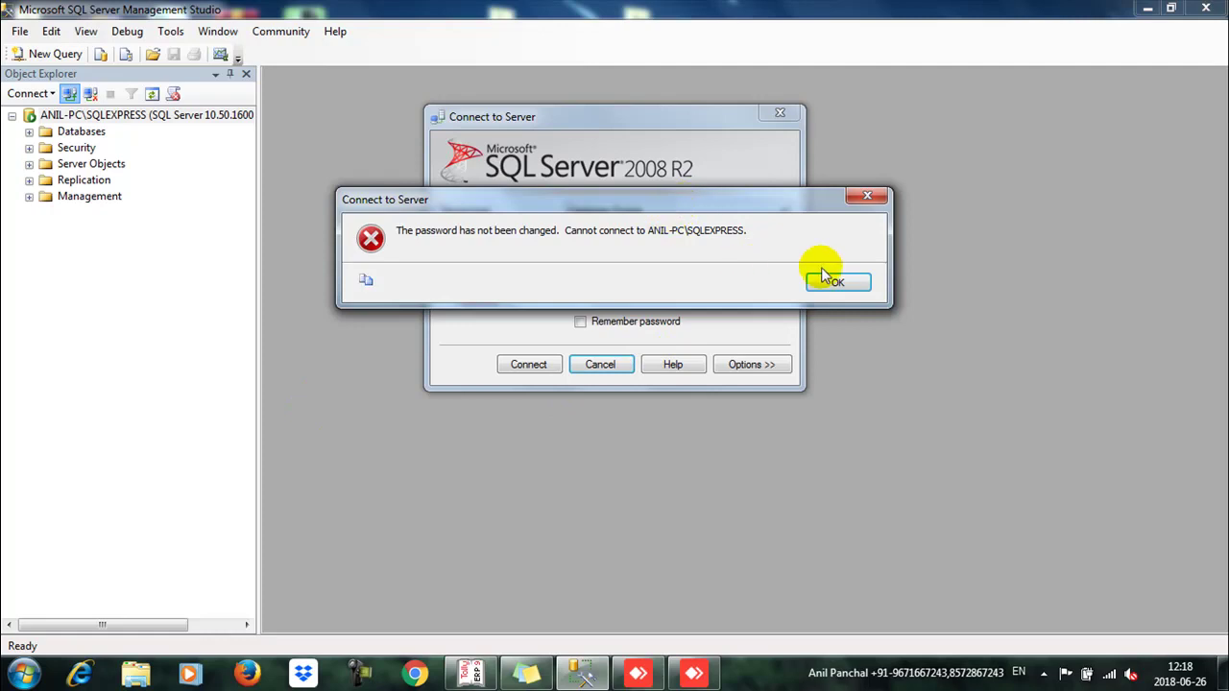
left_click(867, 281)
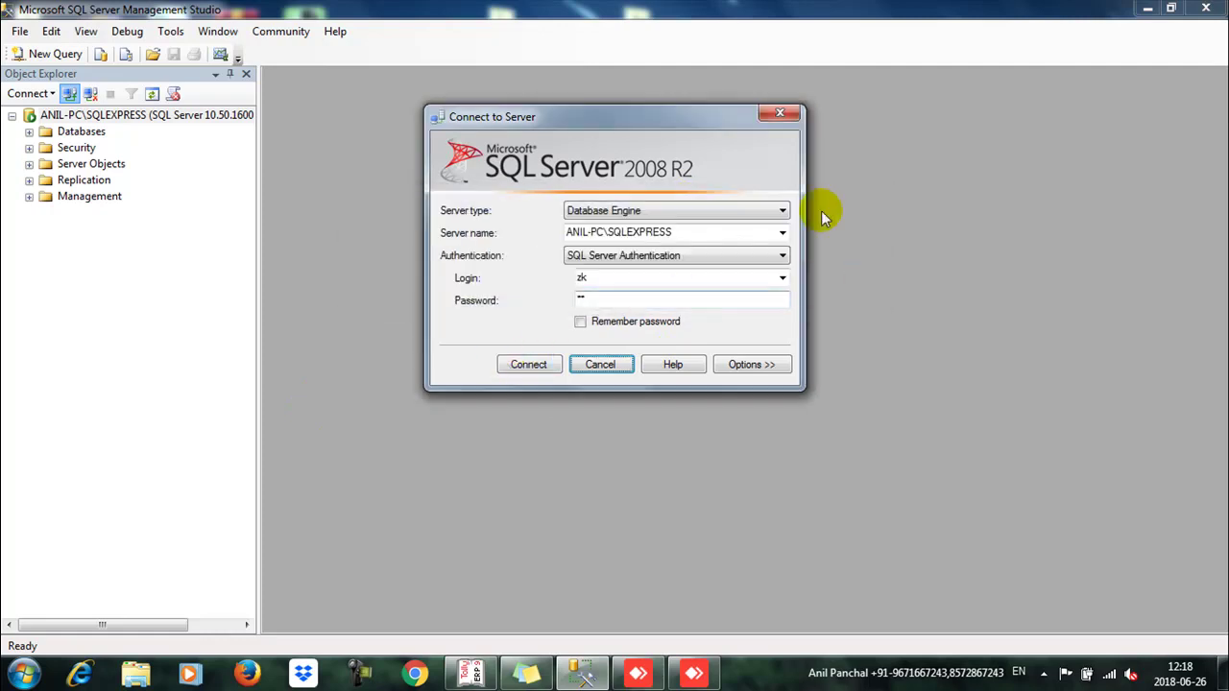
Step: Retry as zk, enter and confirm a new password, and connect
left_click(510, 366)
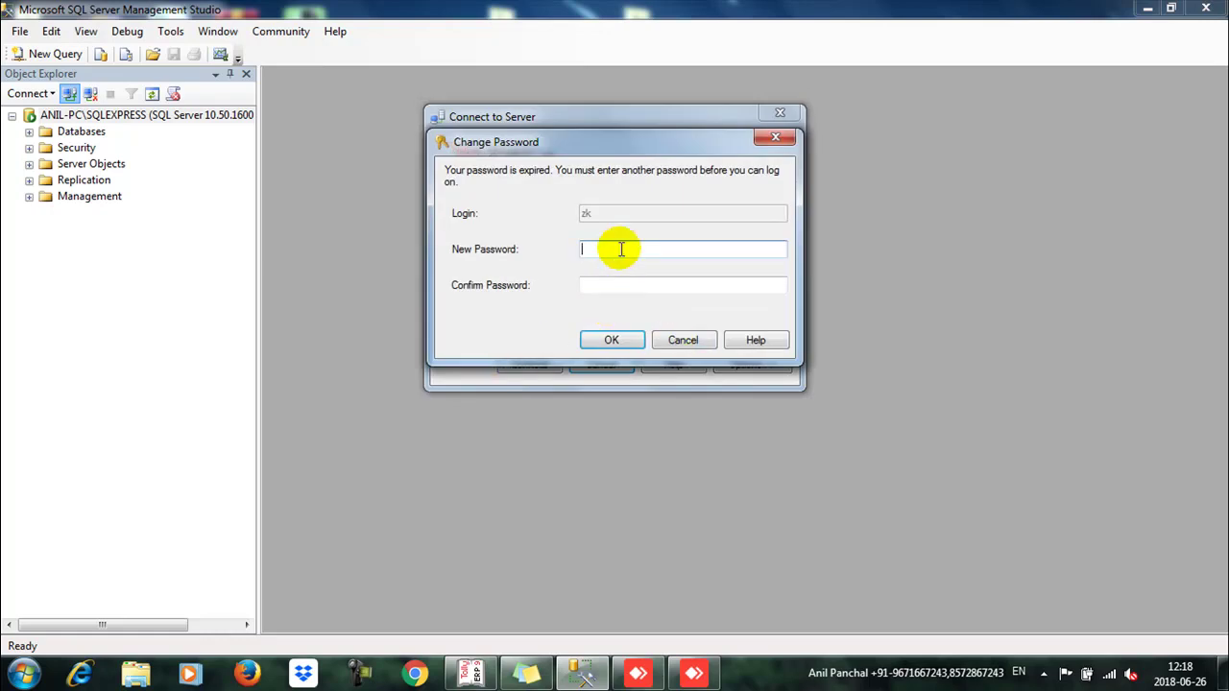
type("*")
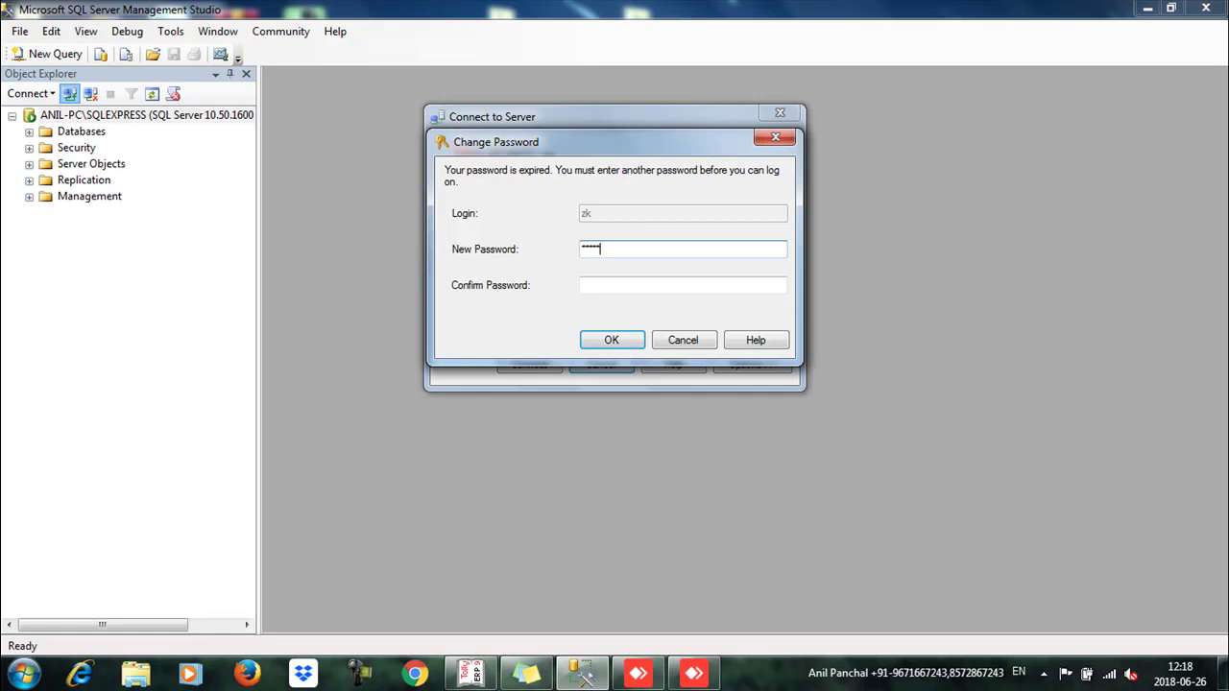
left_click(583, 285)
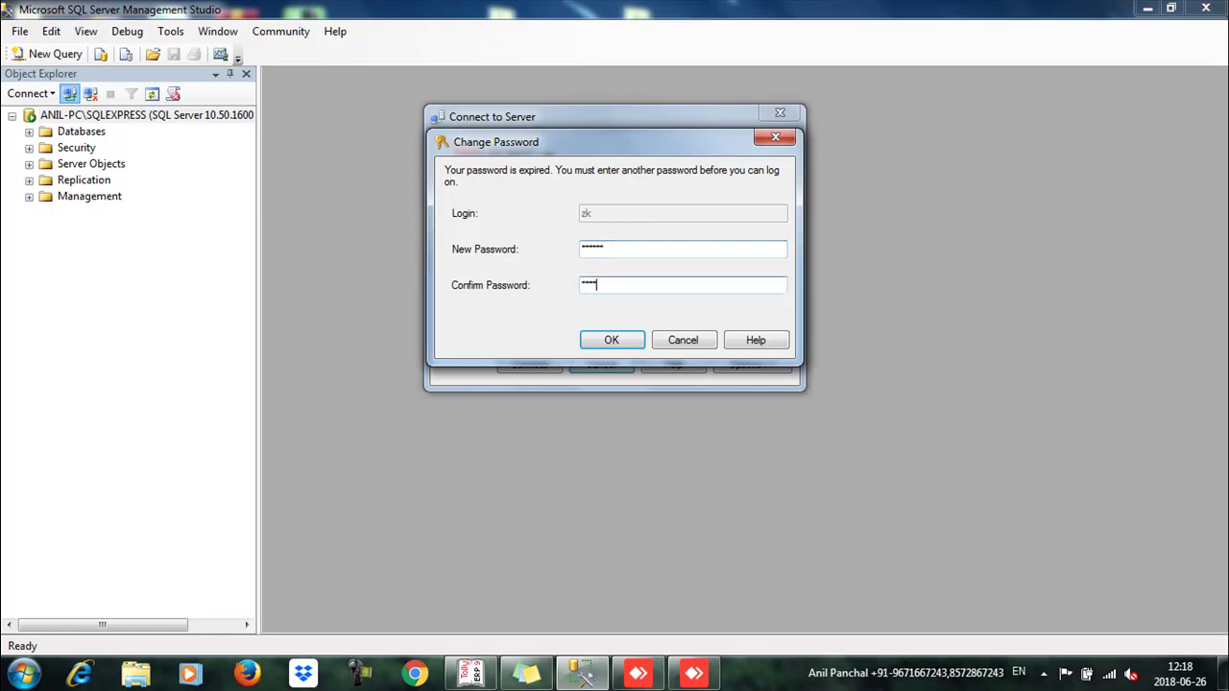
key("Return")
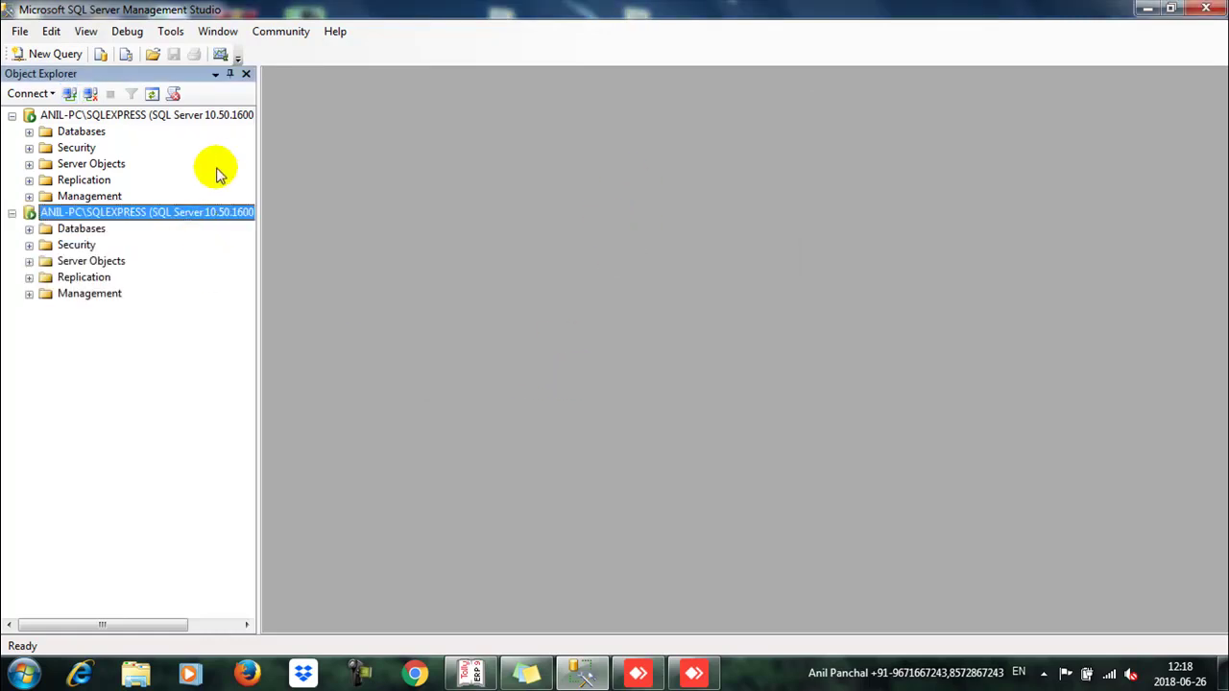
Step: Connect to the server again as zk with its password
left_click(69, 93)
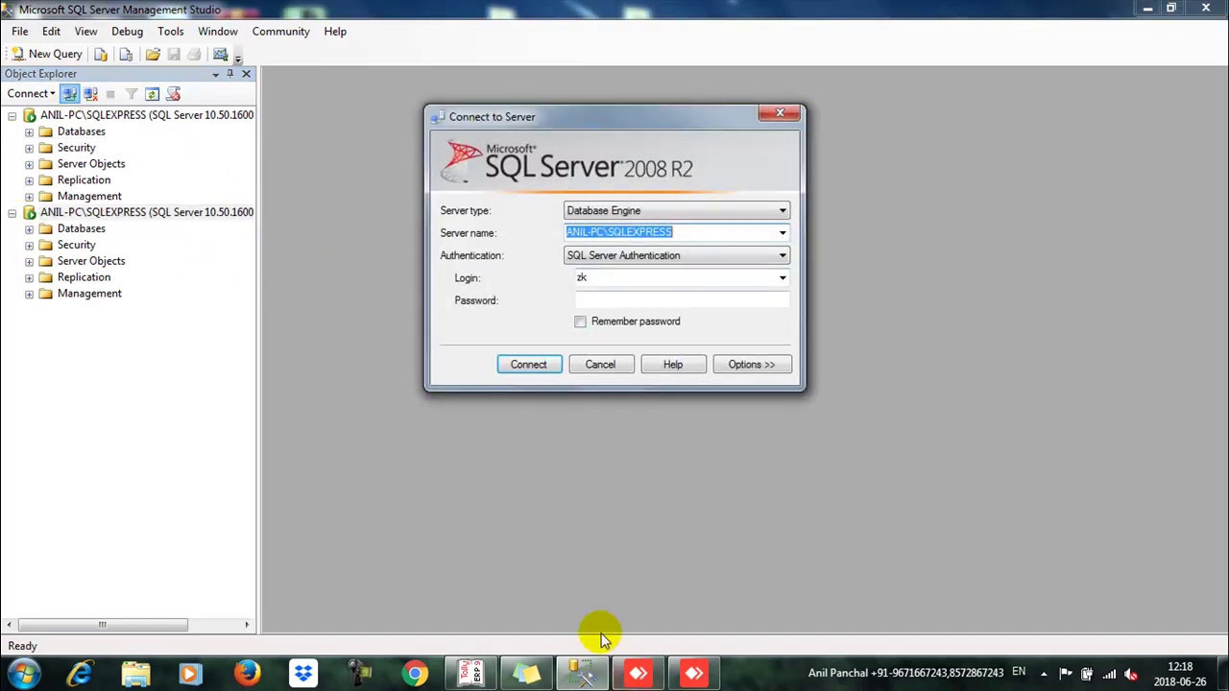
left_click(611, 300)
type("z")
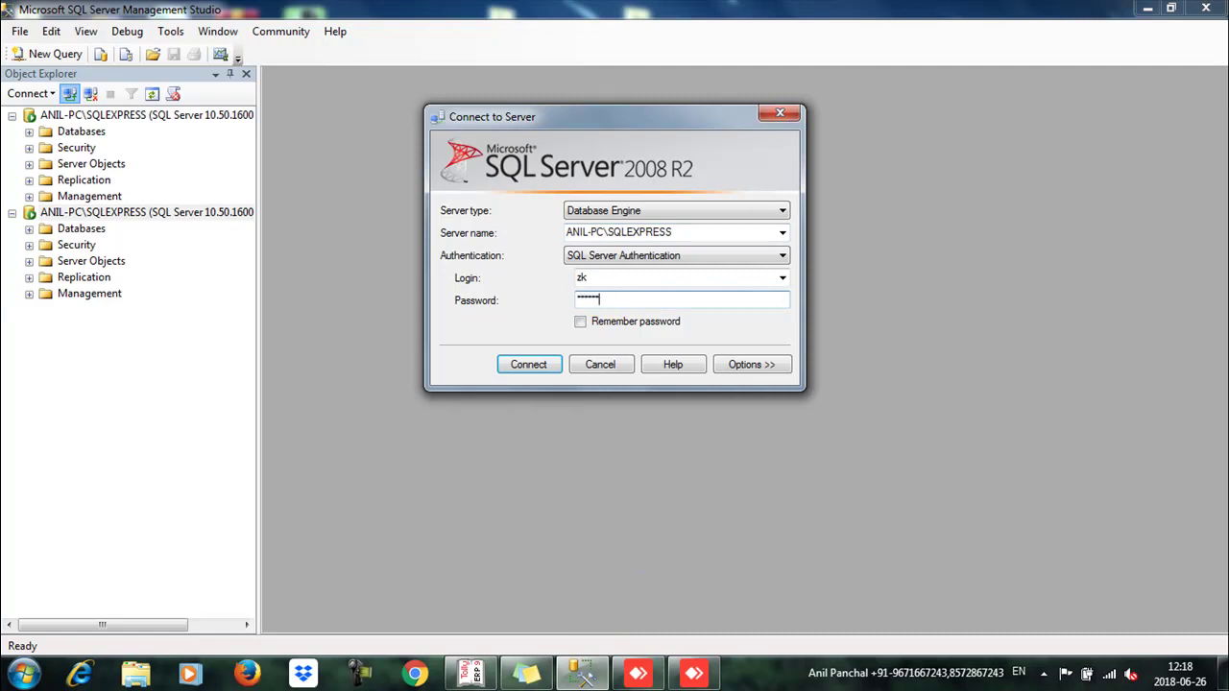
key("Return")
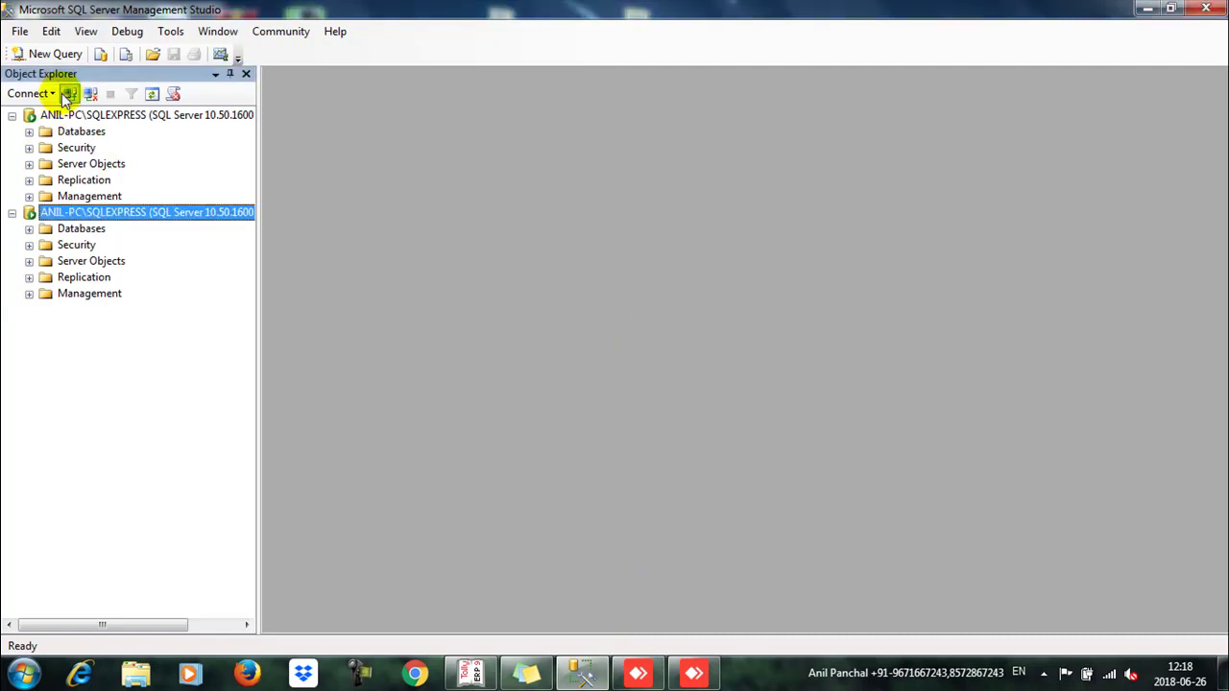
Step: Reopen and cancel the Connect to Server dialog, then minimize Management Studio
left_click(69, 94)
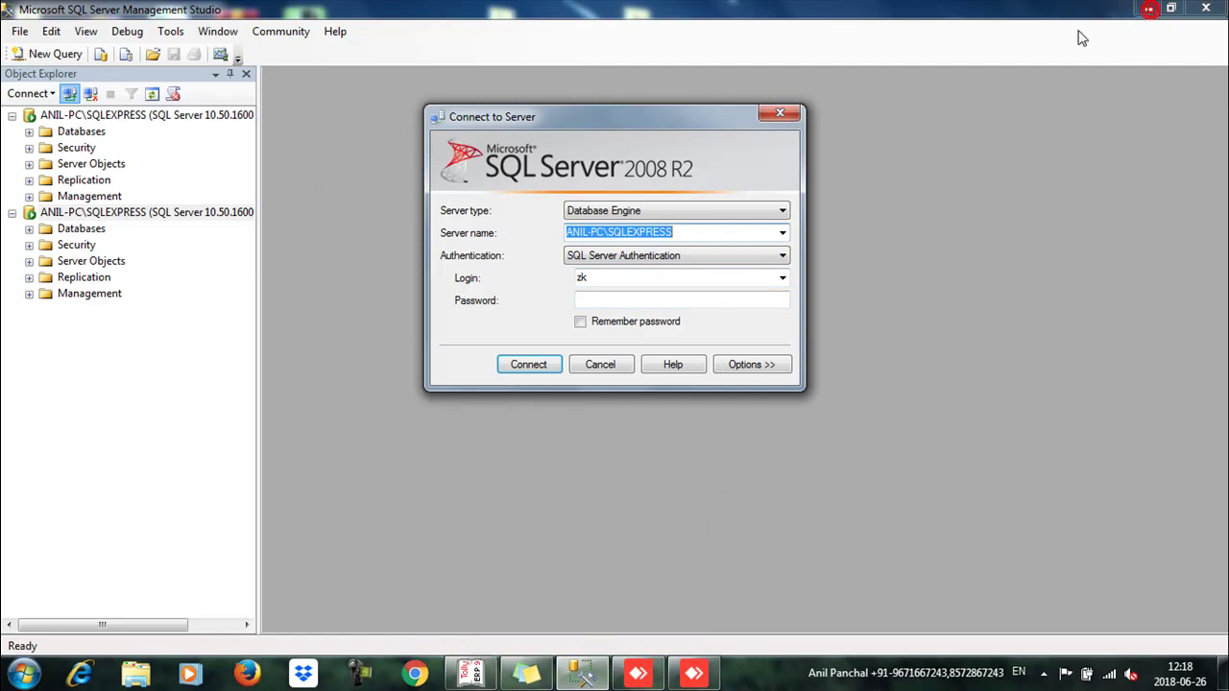
left_click(771, 115)
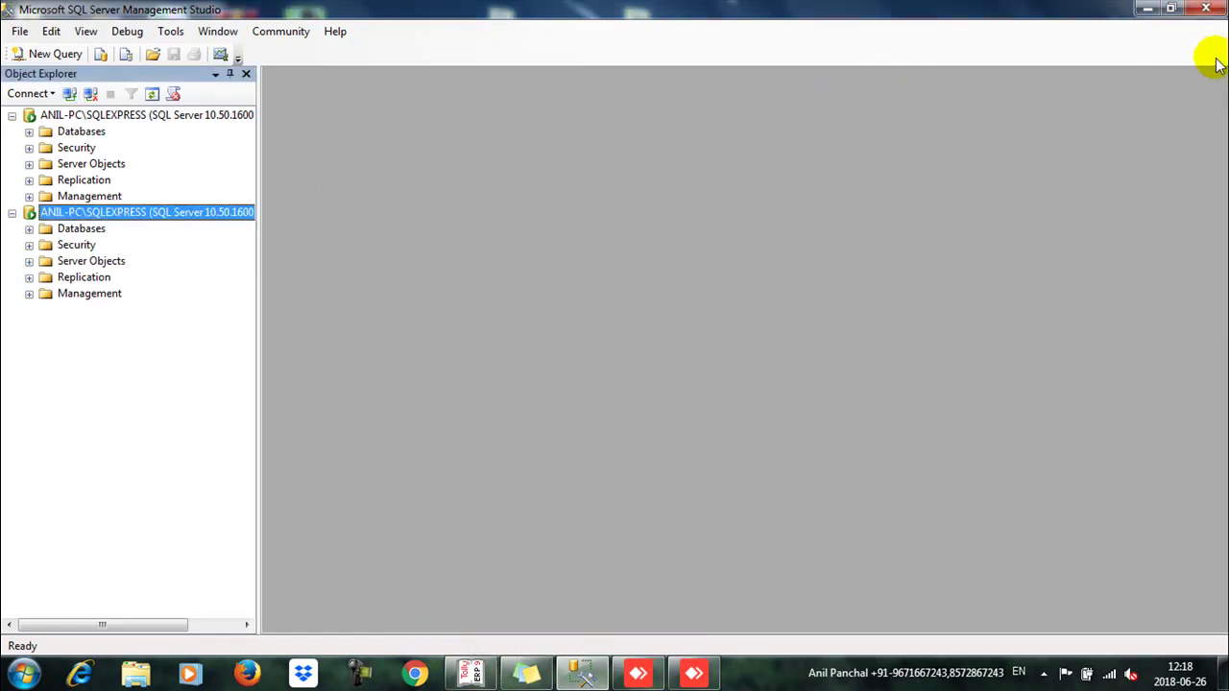
left_click(1146, 8)
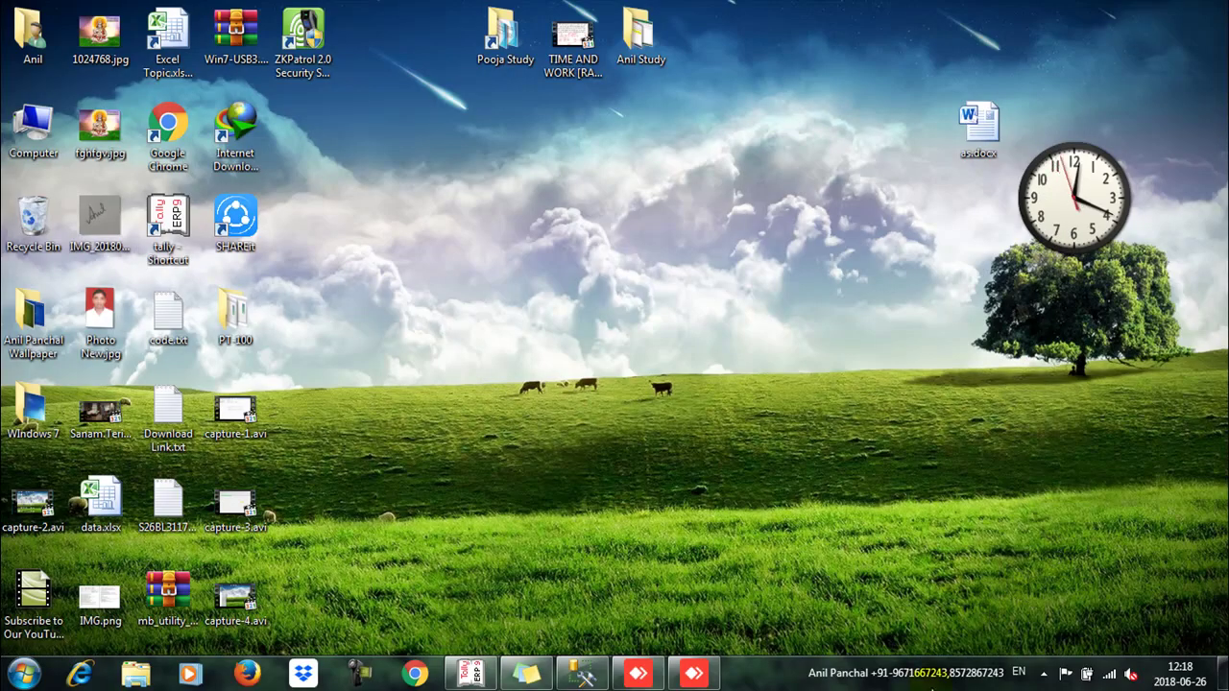
Step: Launch ZKPatrol 2.0 from its desktop shortcut and log in as admin with the account password
right_click(278, 43)
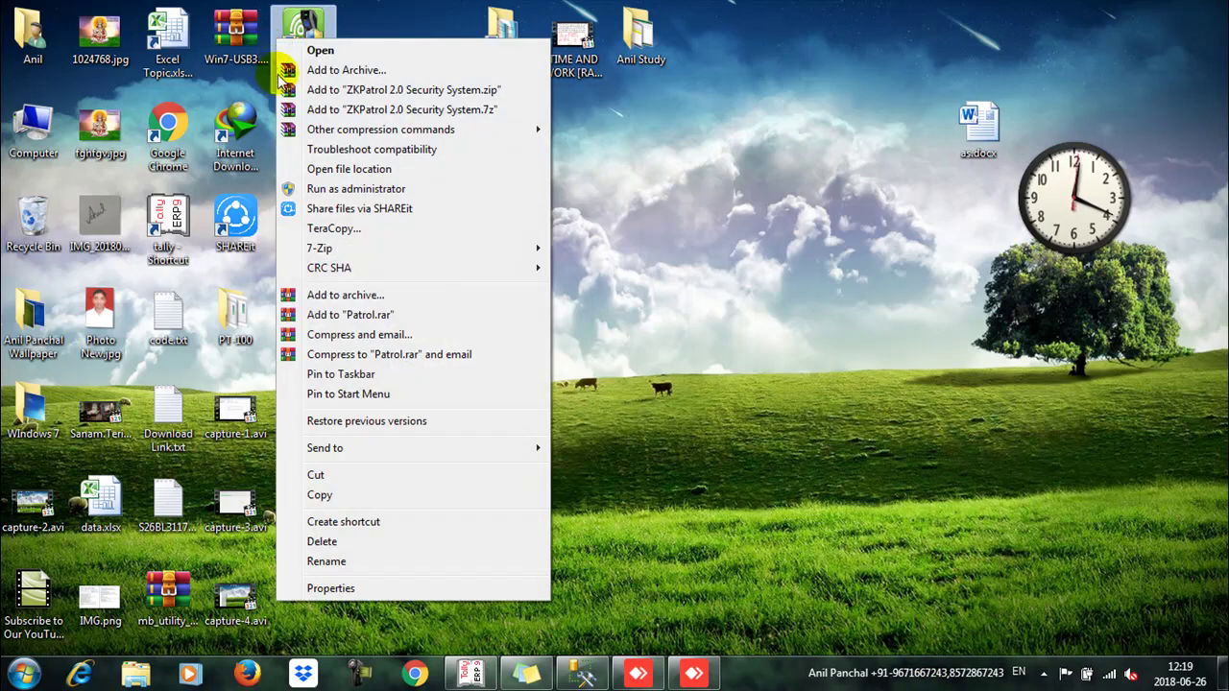
left_click(398, 54)
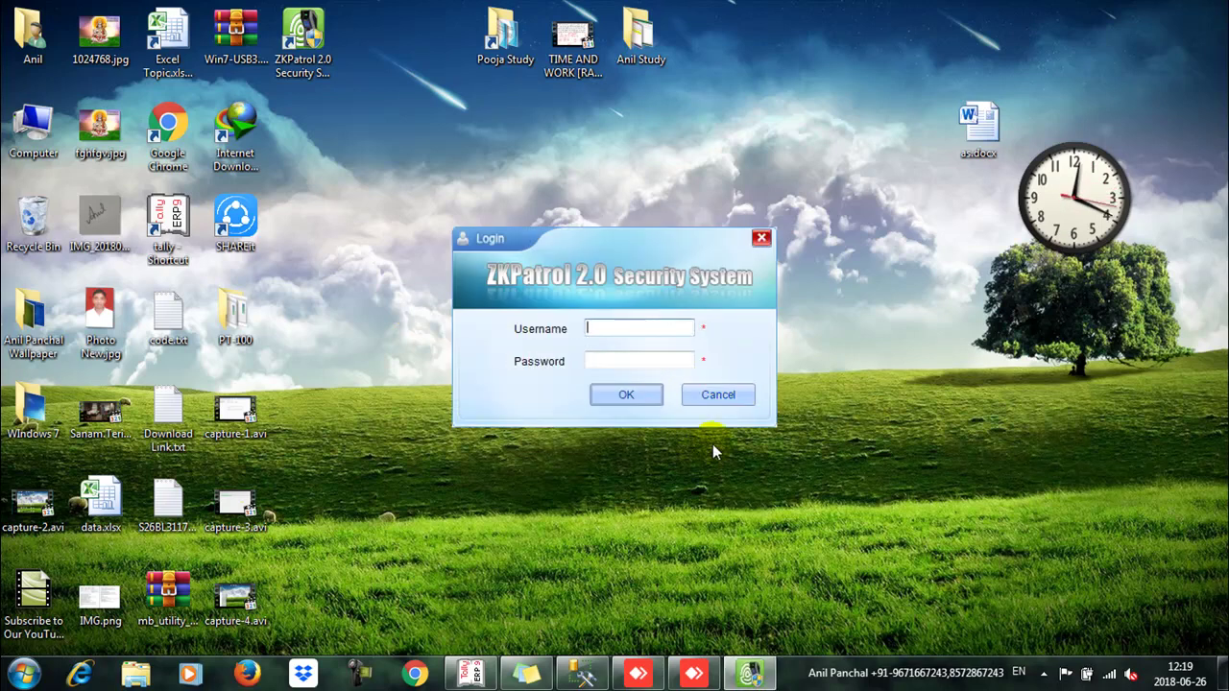
key("Tab")
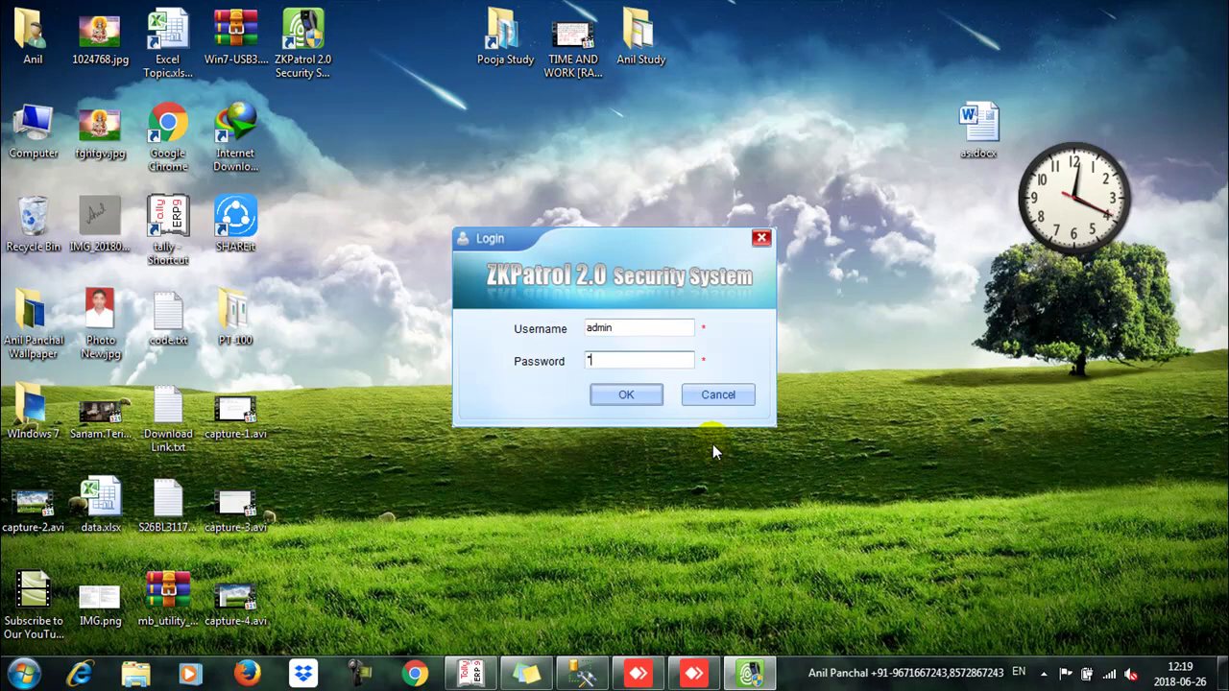
key("Return")
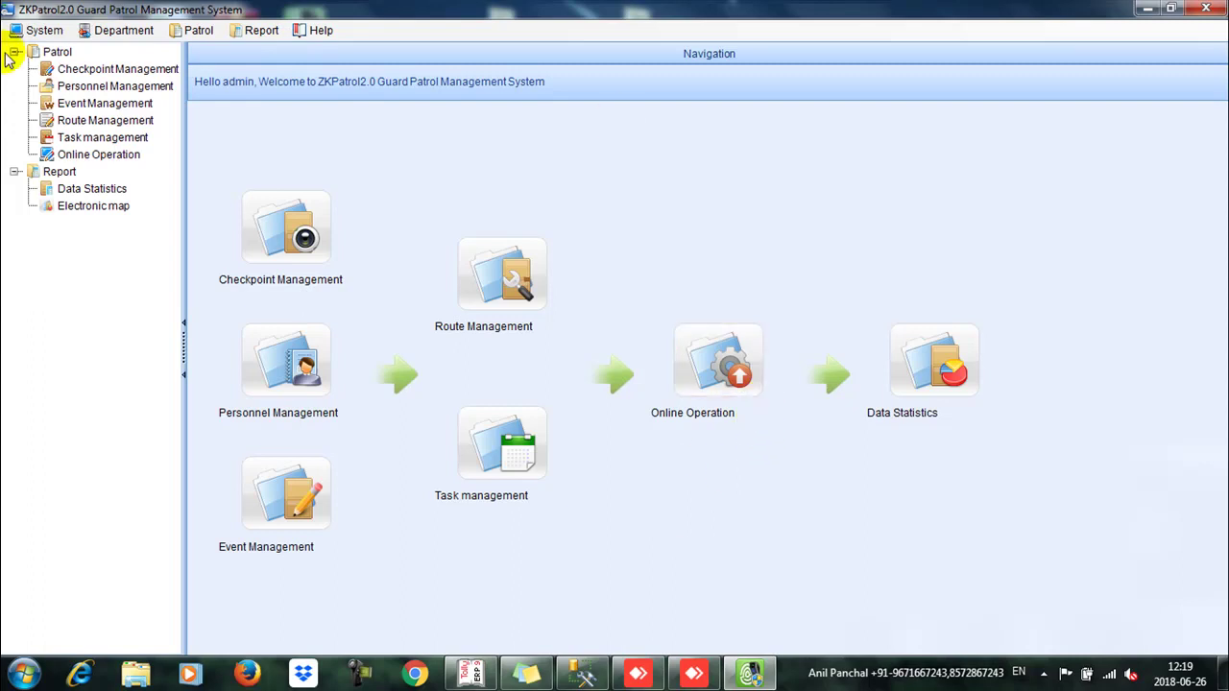
Step: In ZKPatrol's System > Database Management > Database Connection, choose Microsoft SQL Server and continue
left_click(41, 32)
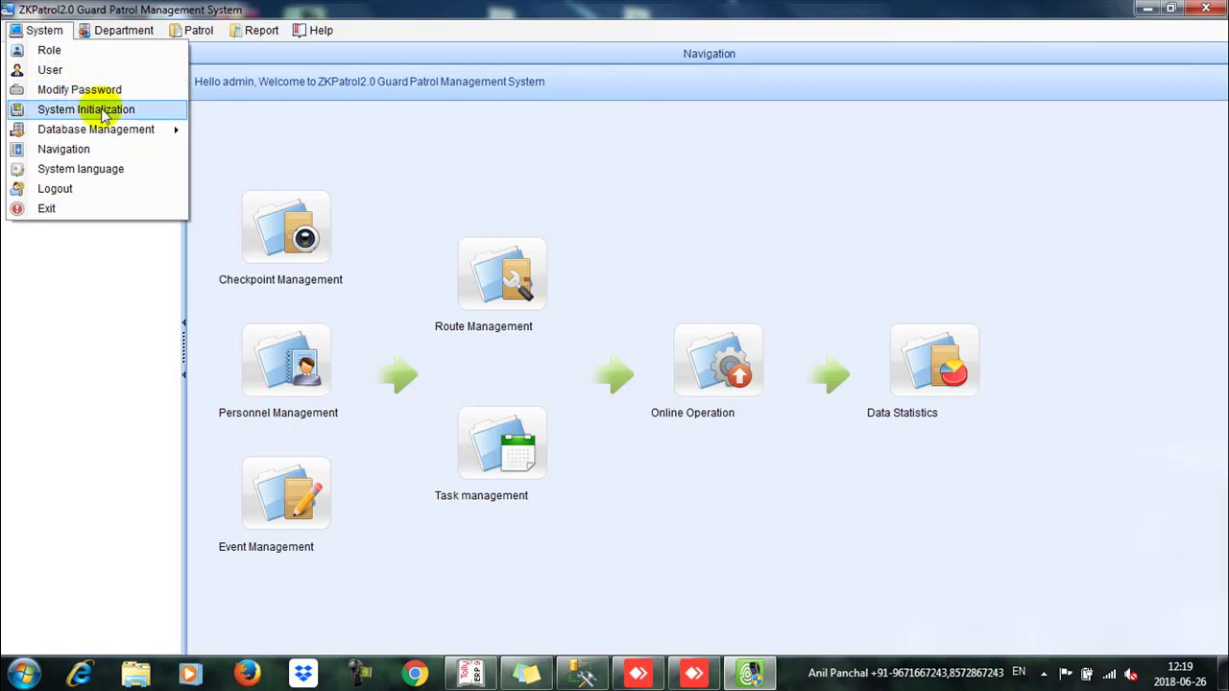
mouse_move(158, 129)
left_click(233, 134)
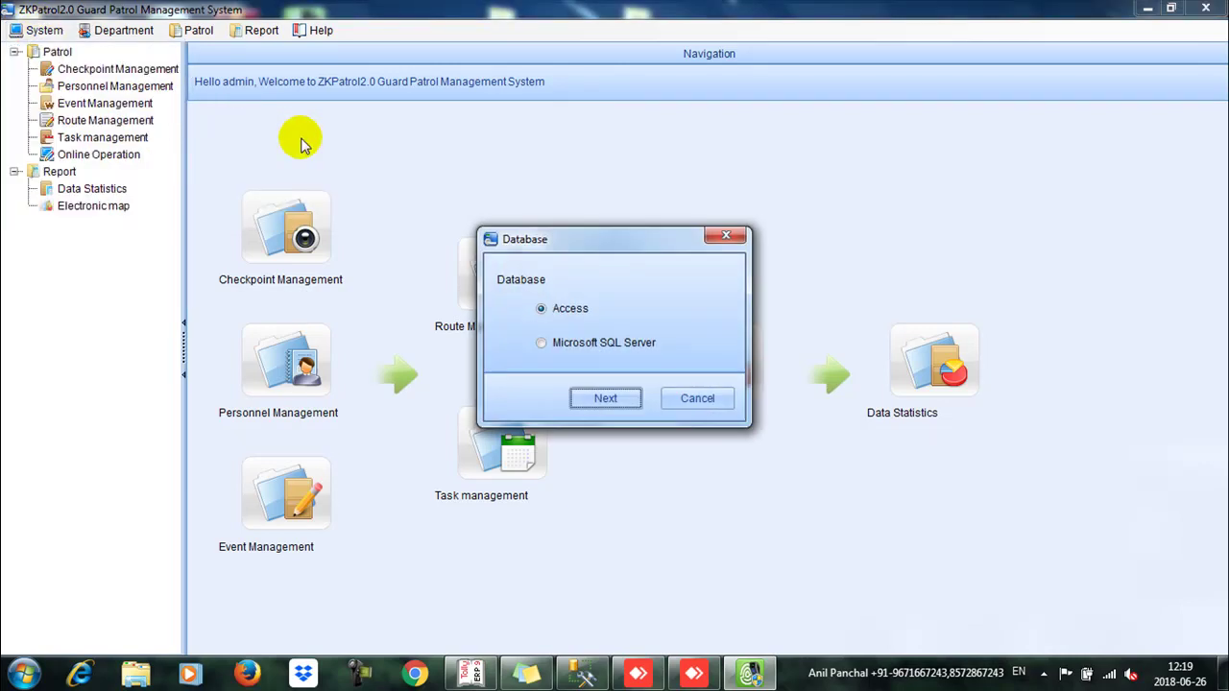
left_click(556, 346)
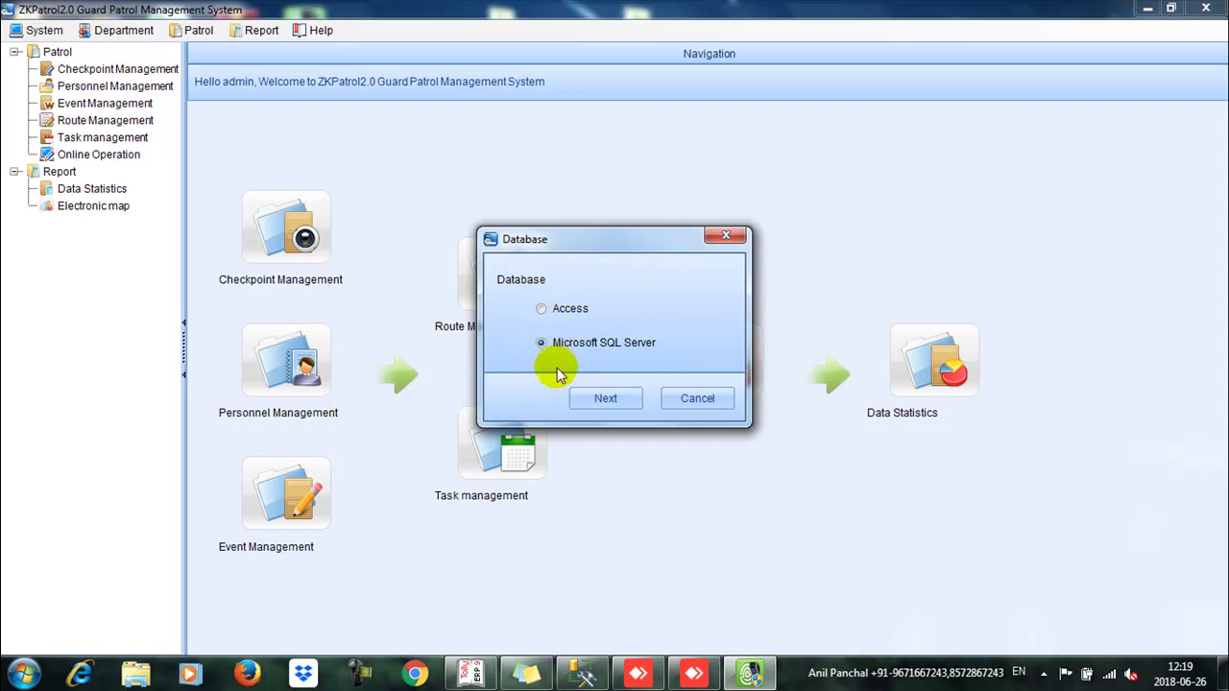
left_click(602, 399)
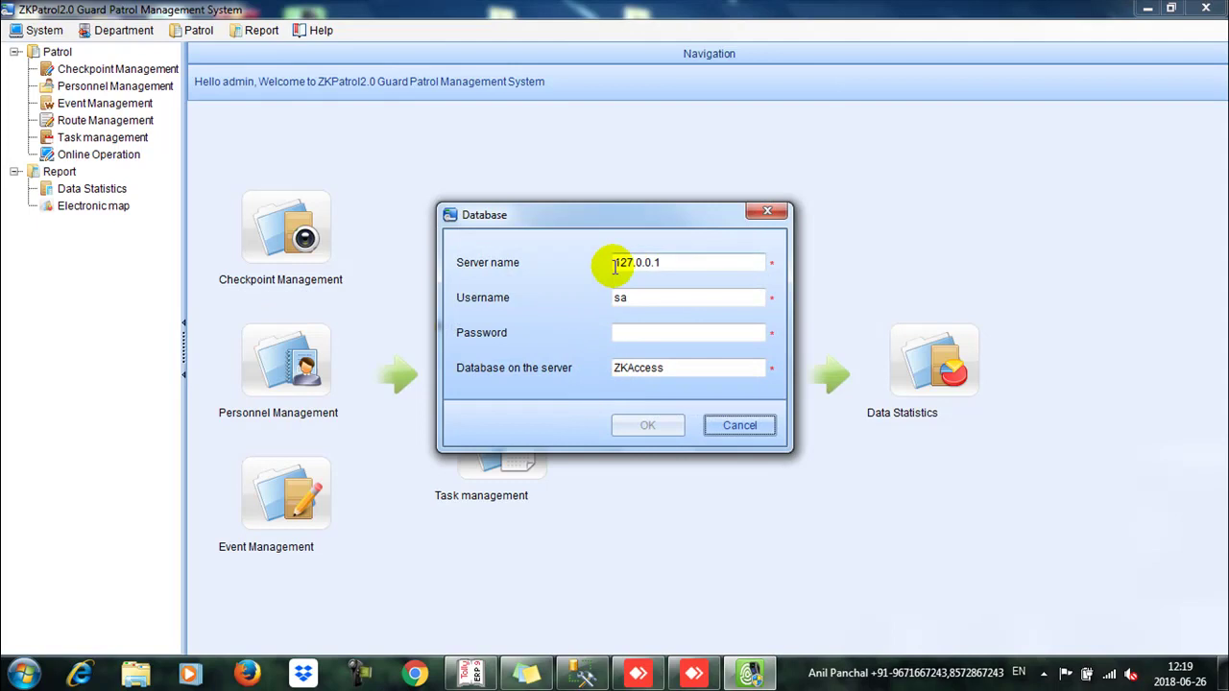
Step: Replace server 127.0.0.1 with ANIL-PC\SQLEXPRESS and change the username from sa to zk
left_click_drag(672, 263, 550, 269)
key("BackSpace")
type("ANIL-PC\\SQLEXPRESS")
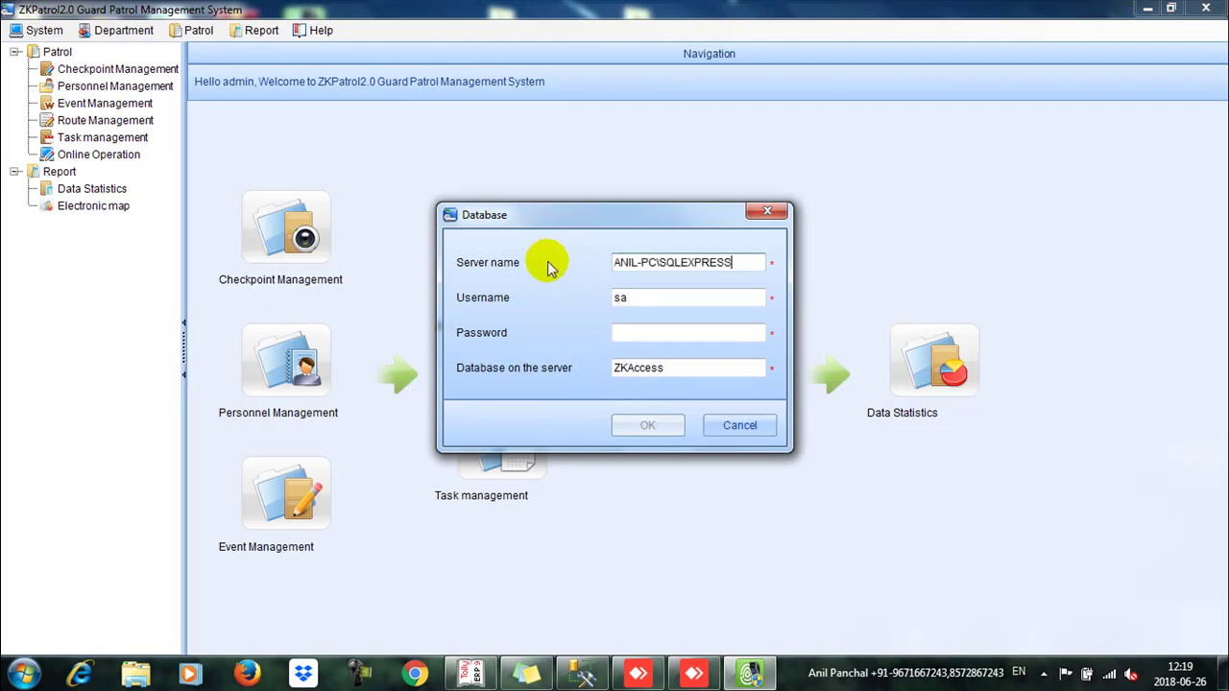
left_click(644, 303)
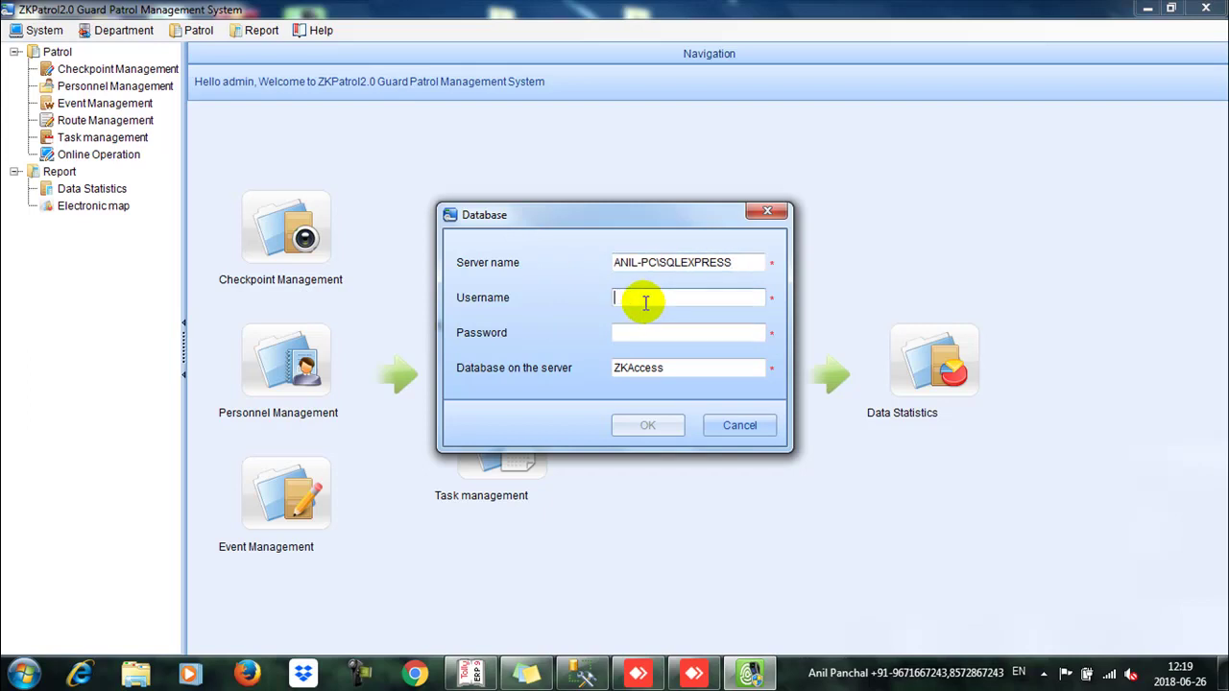
type("zk")
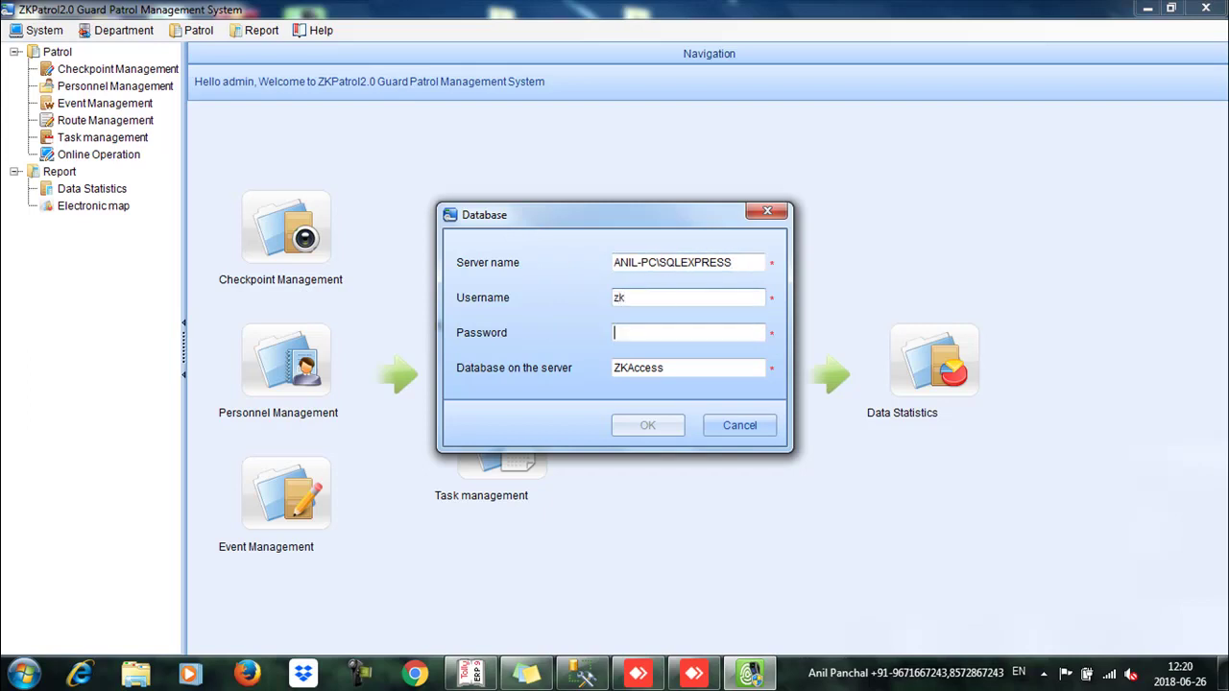
type("*")
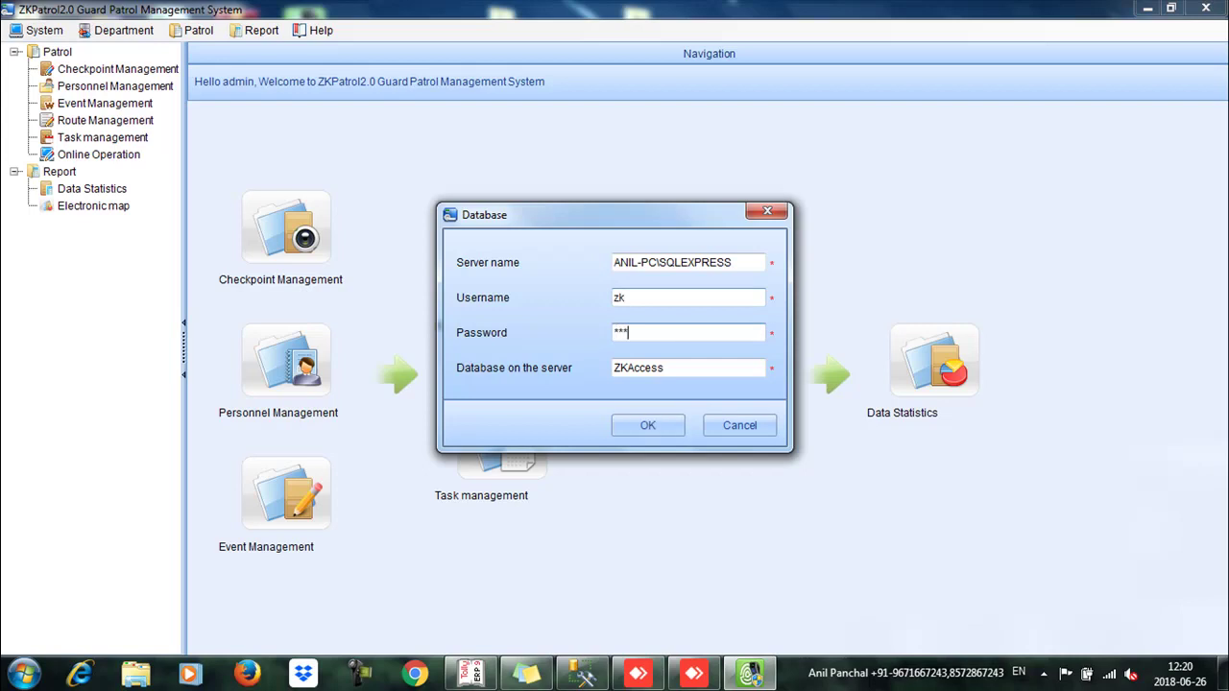
Step: Change the database name field to zk, save the connection, and accept restarting ZKPatrol
left_click_drag(740, 366, 563, 365)
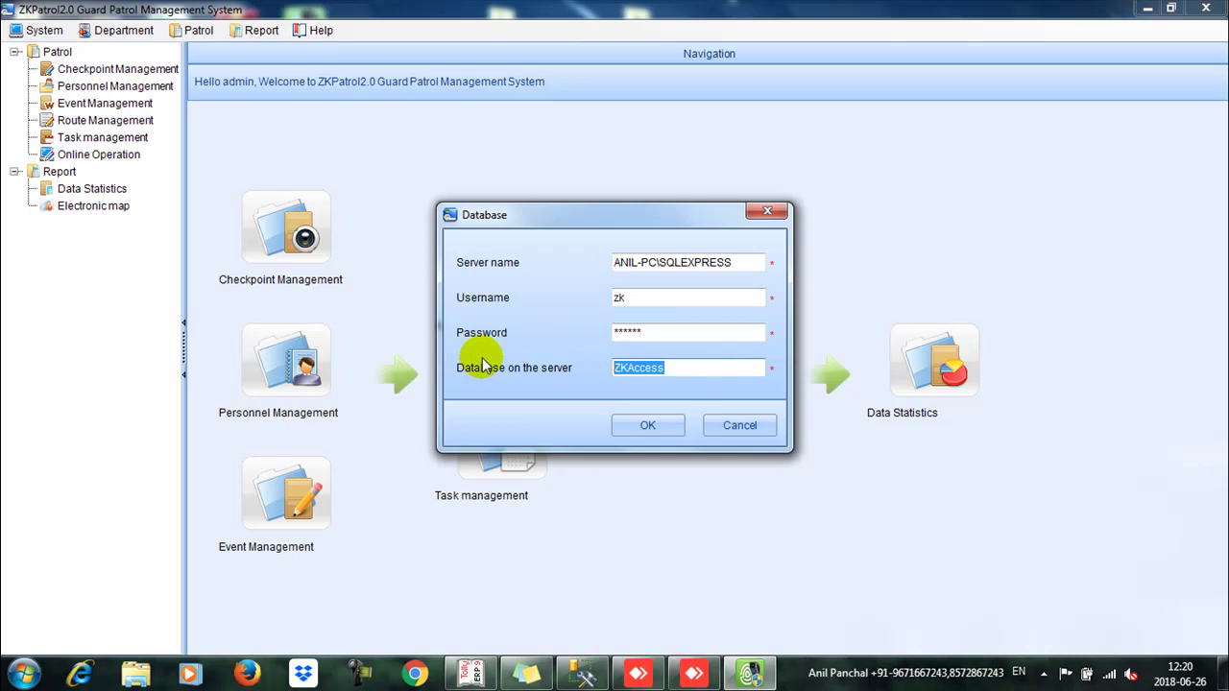
type("zk")
left_click(645, 425)
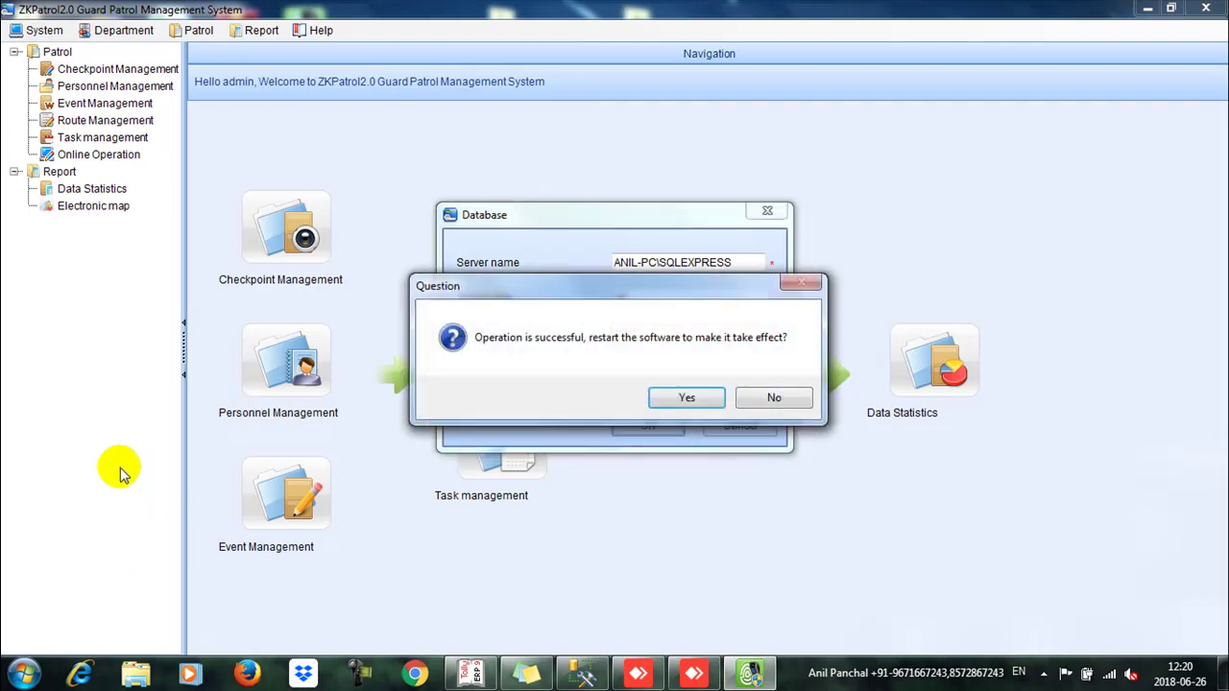
left_click(684, 398)
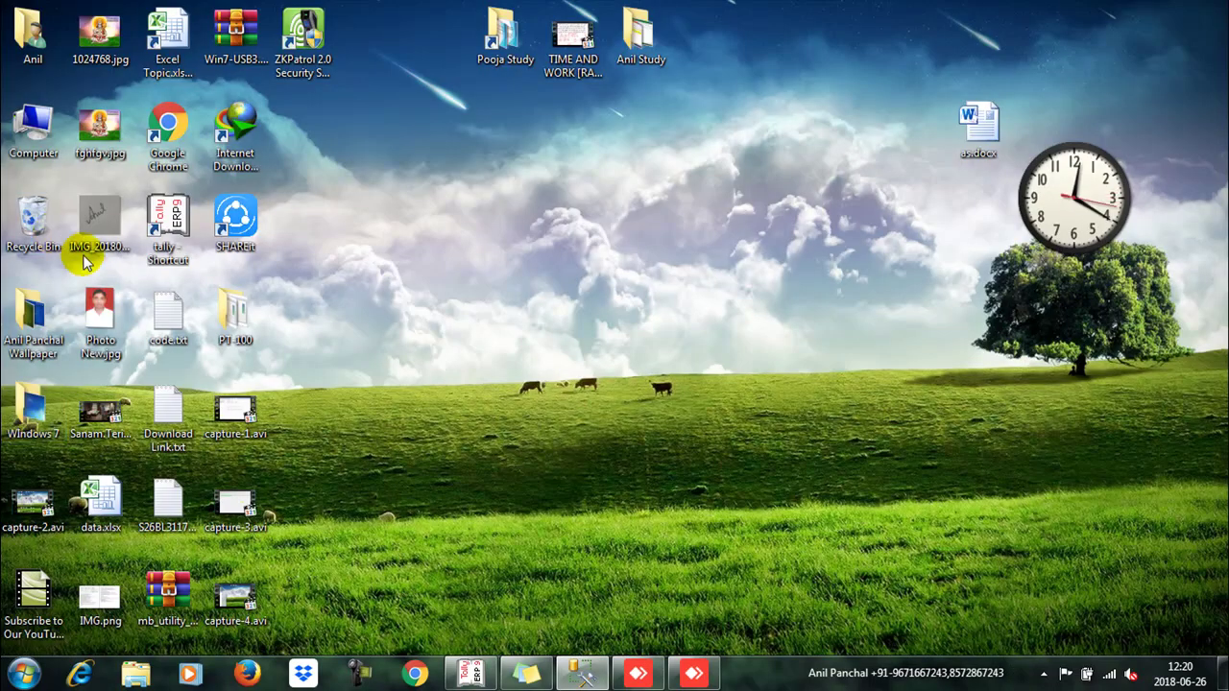
Step: Close the AnyDesk window from the taskbar and bring Management Studio back to the front
right_click(295, 39)
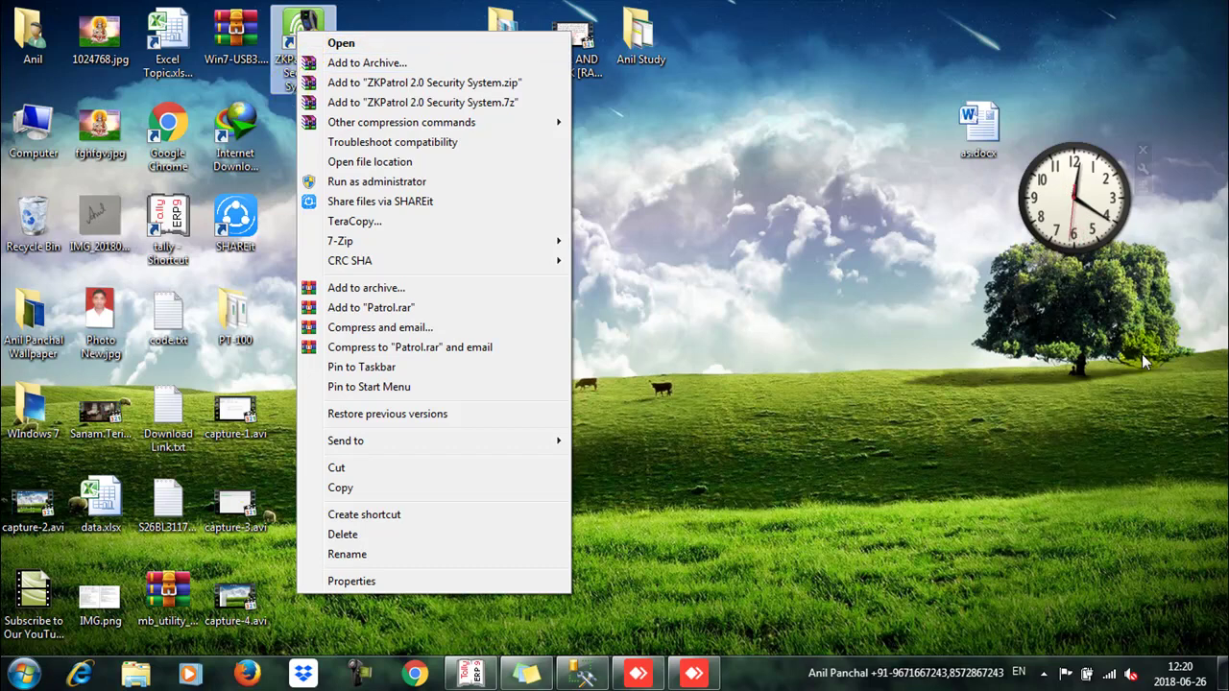
mouse_move(576, 678)
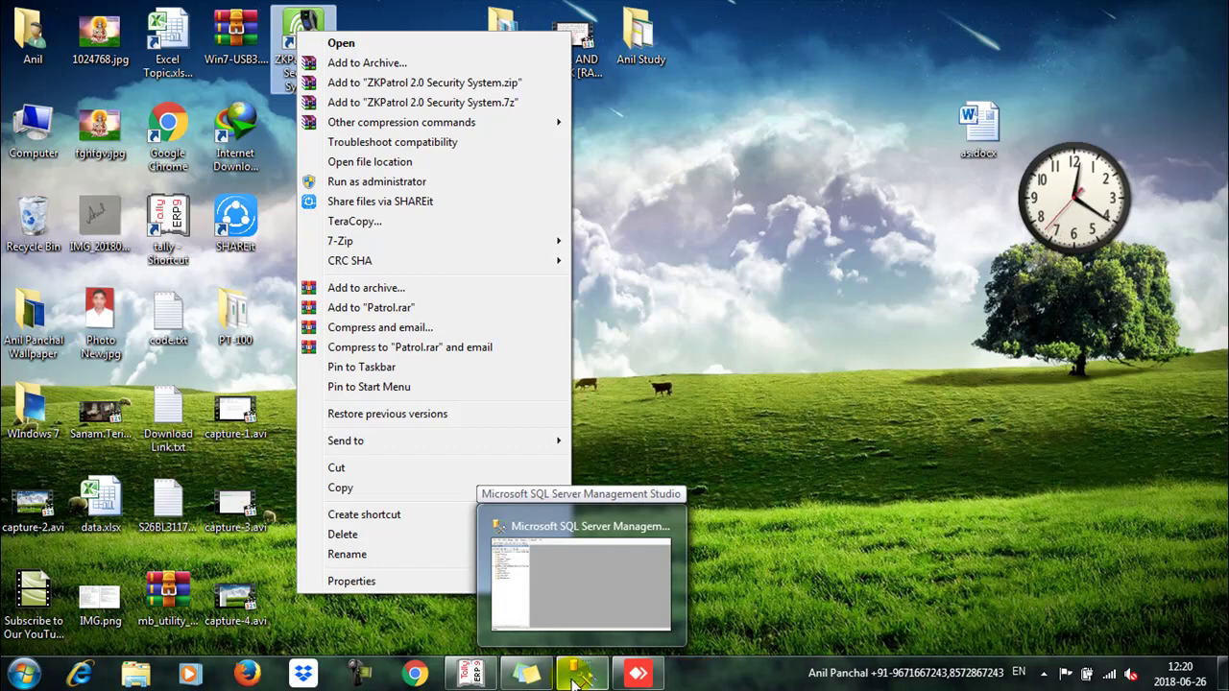
left_click(636, 672)
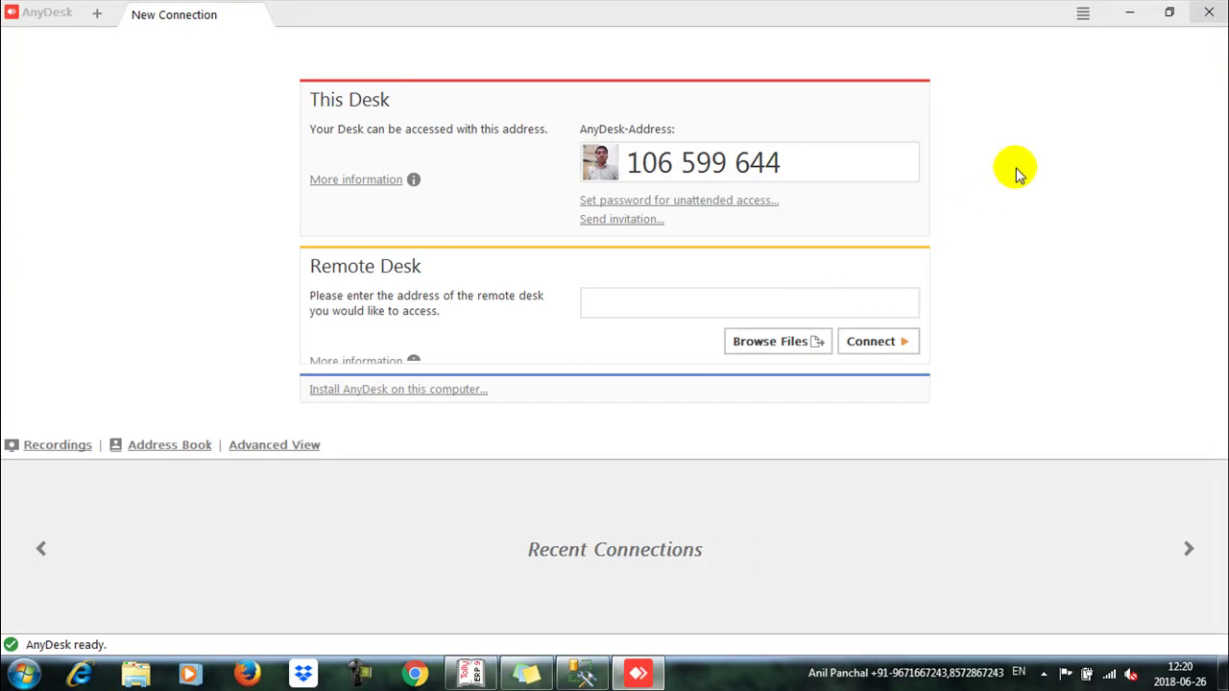
left_click(1209, 13)
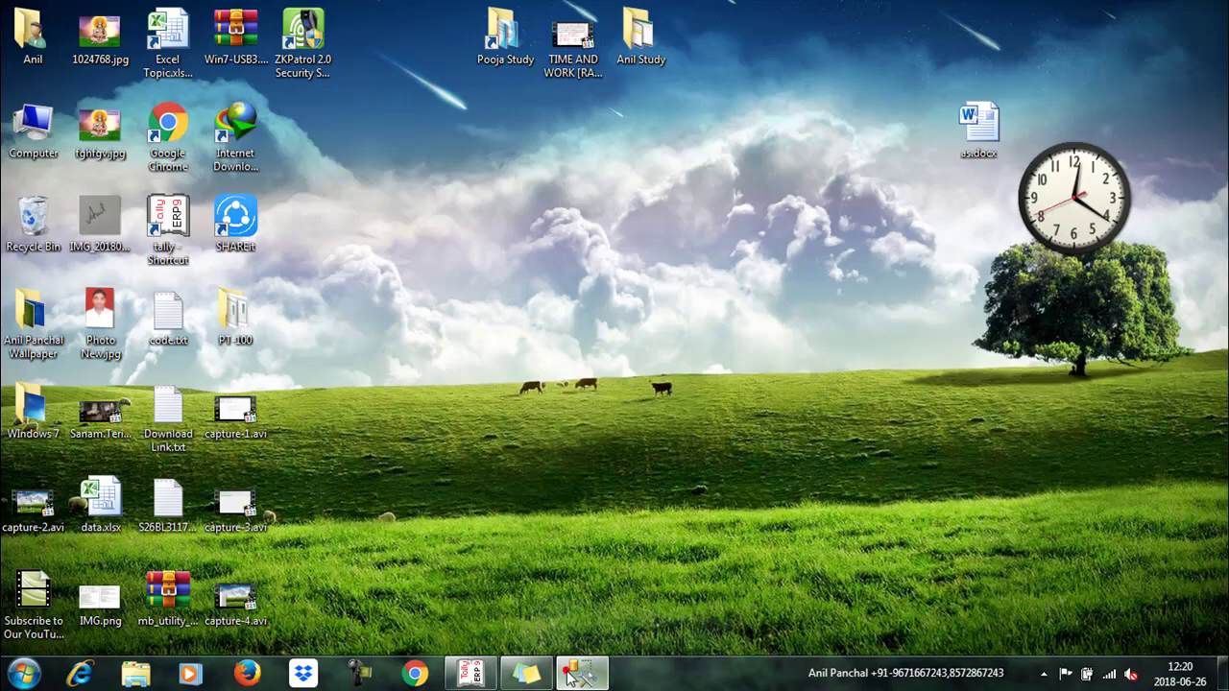
left_click(583, 675)
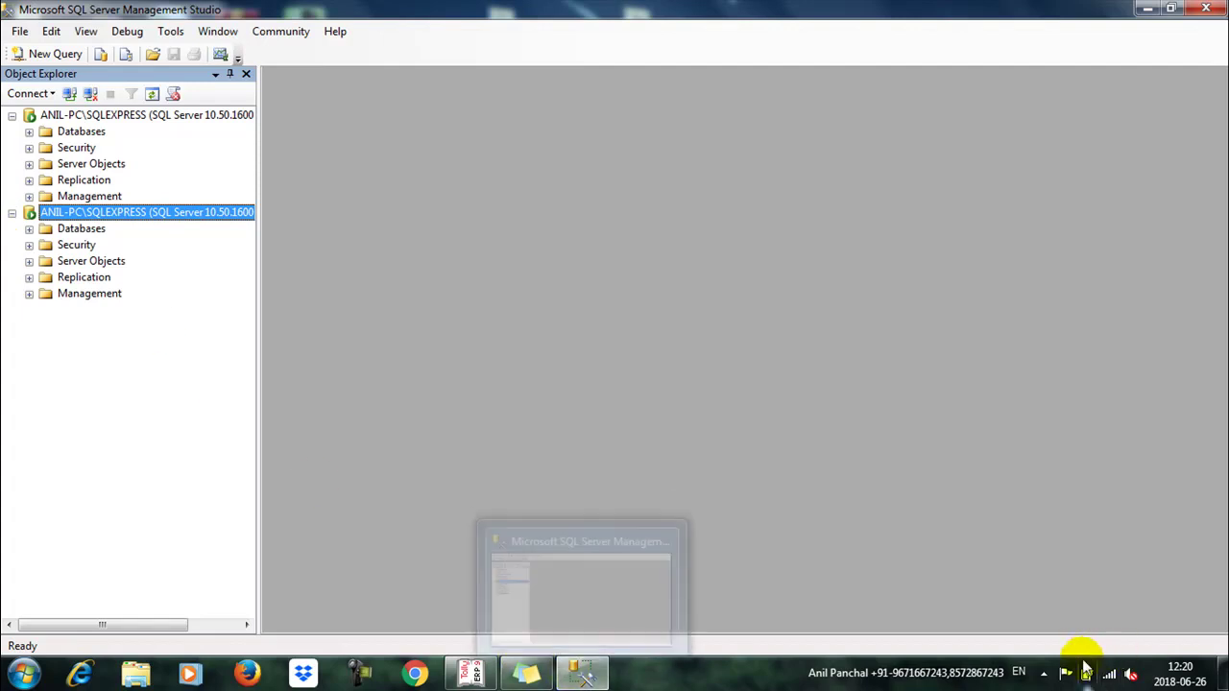
left_click(1043, 672)
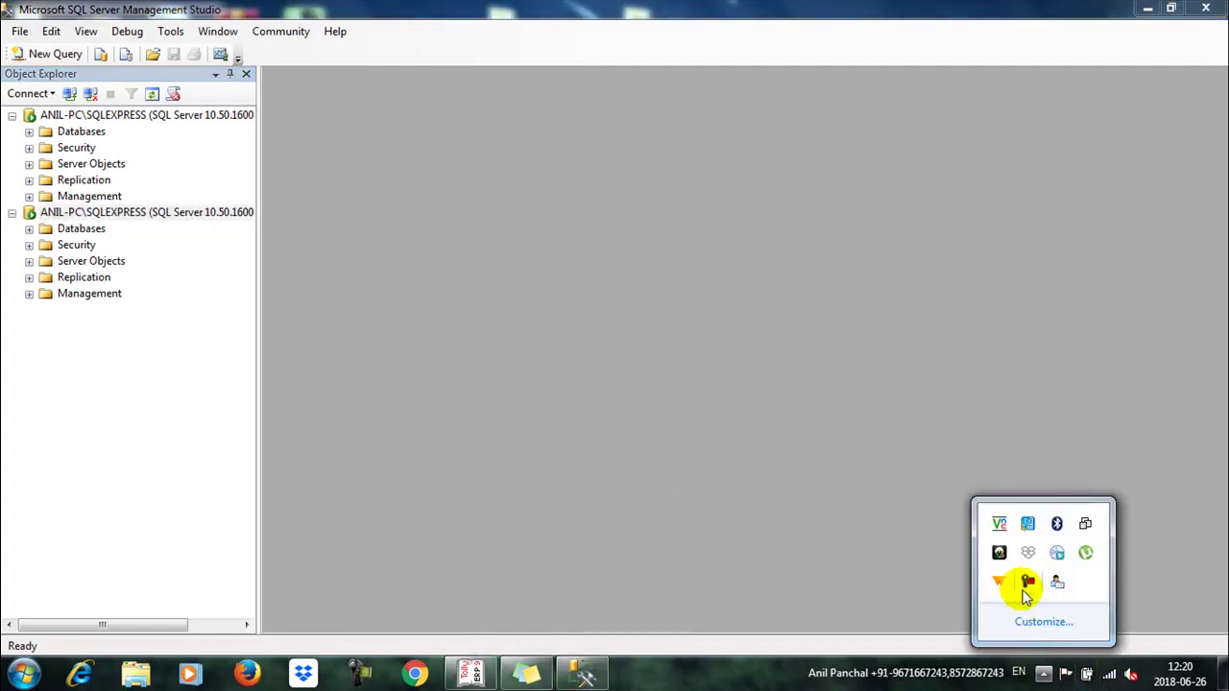
left_click(825, 564)
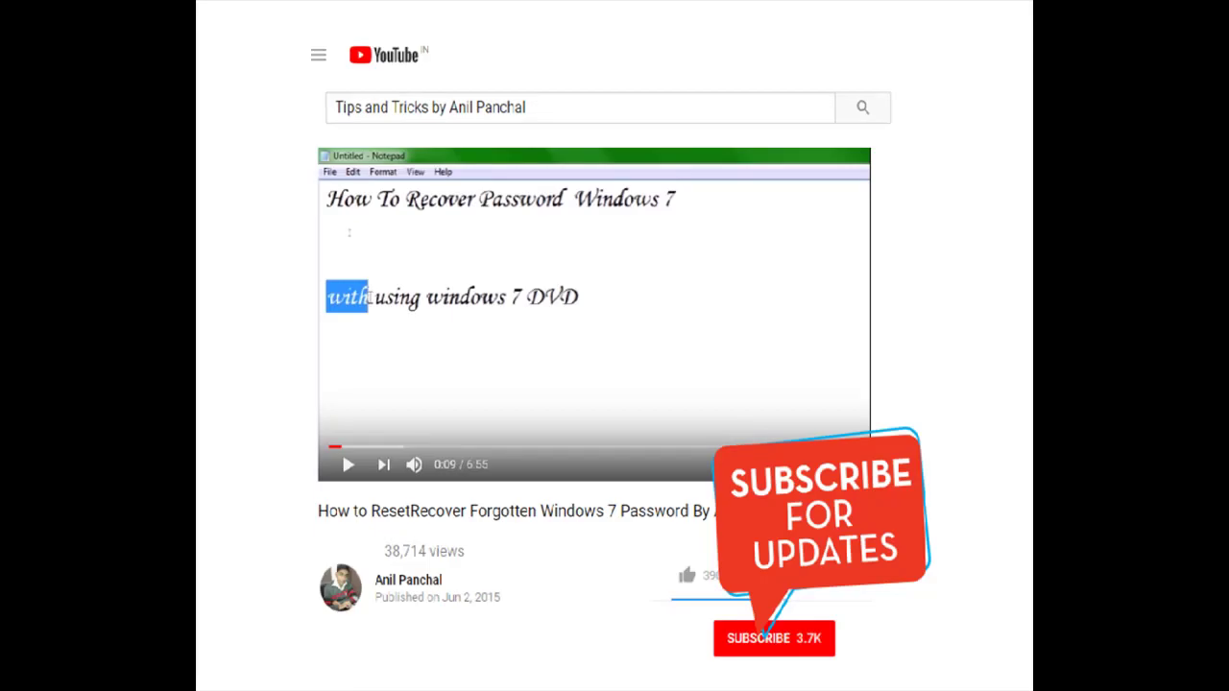